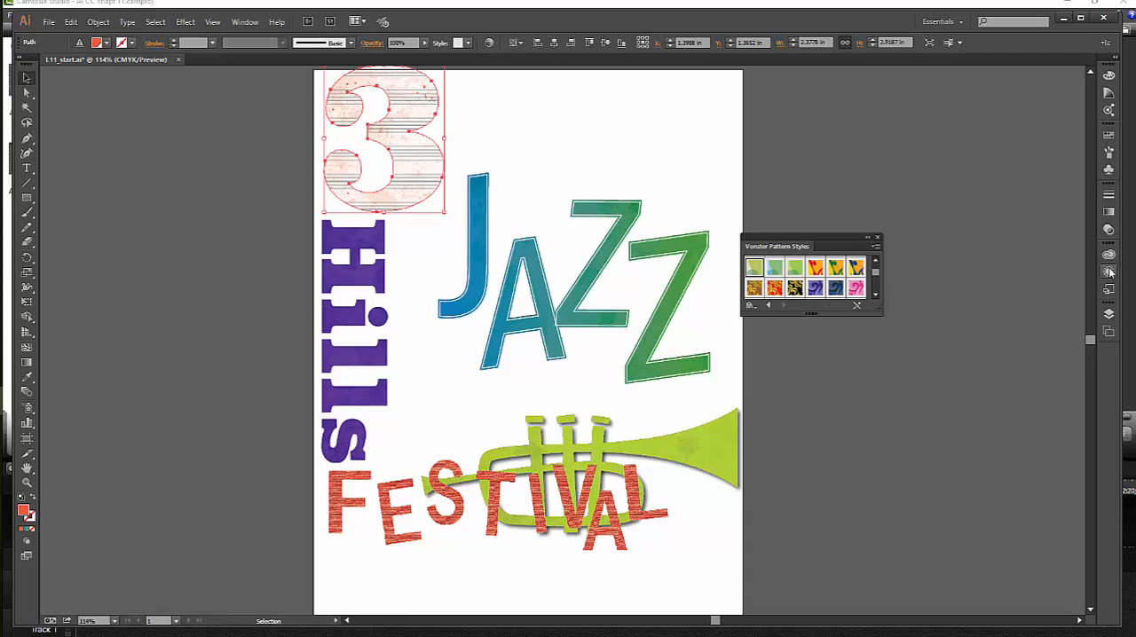
- Save the large 3's appearance as a new graphic style, name it Numbers, and check its appearance attributes
{"action": "left_click", "coordinate": [1108, 289]}
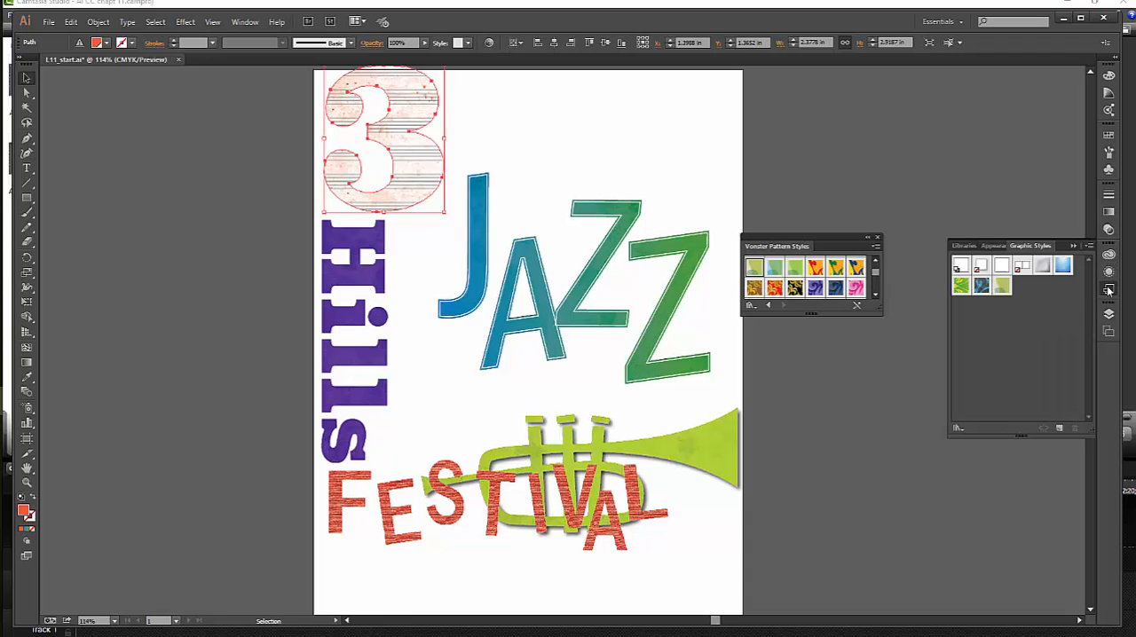
{"action": "left_click", "coordinate": [1061, 429]}
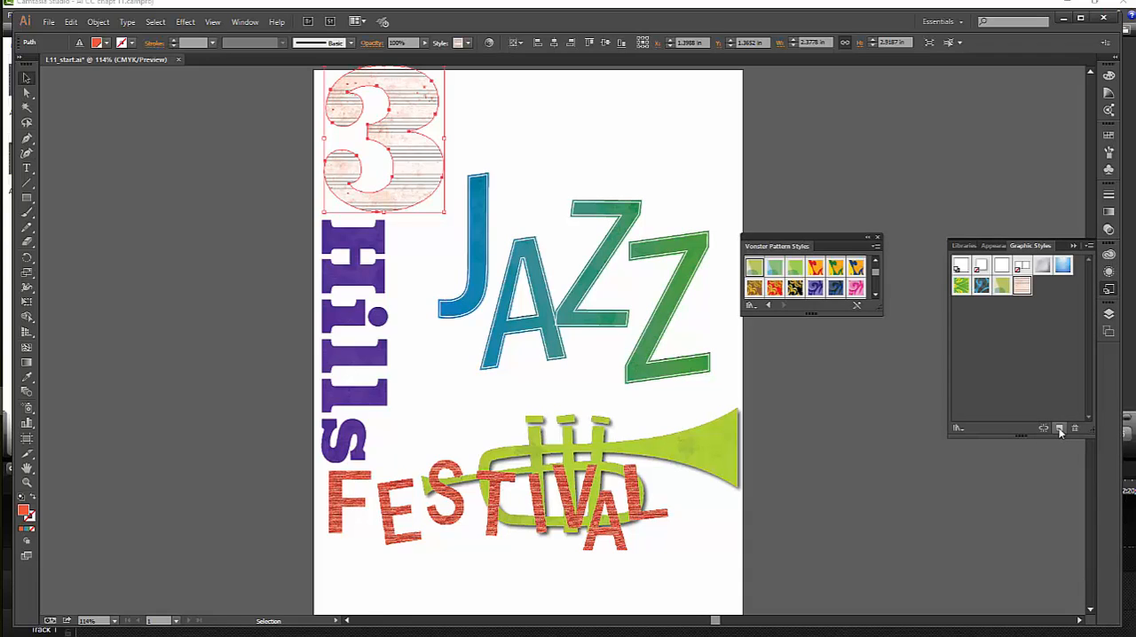
{"action": "double_click", "coordinate": [1022, 285]}
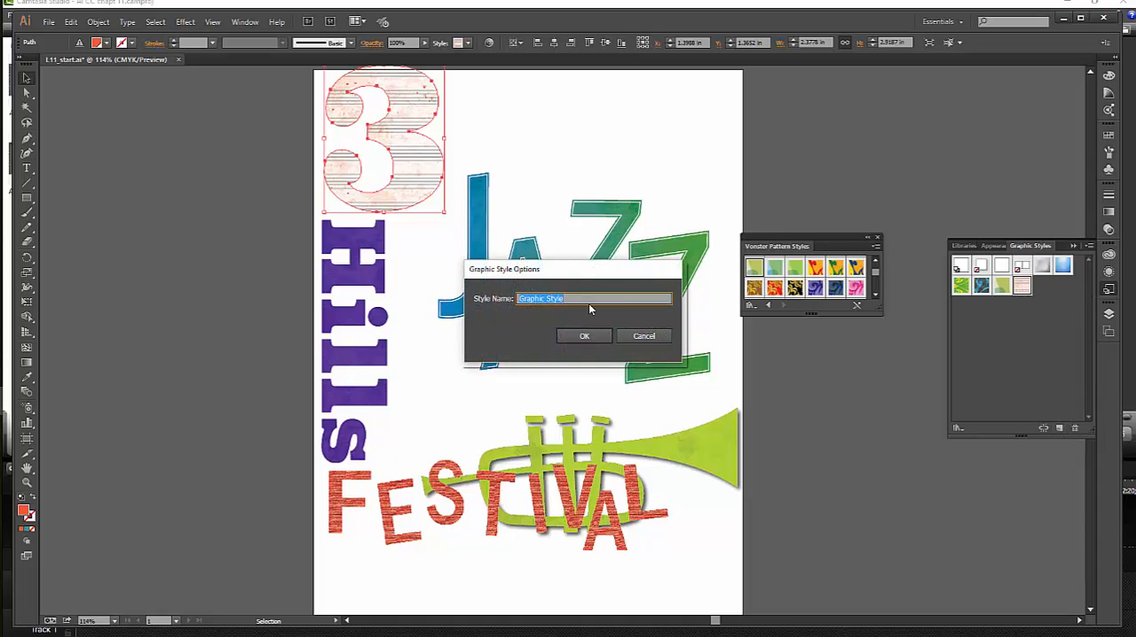
{"action": "type", "text": "Numbers"}
{"action": "key", "text": "Return"}
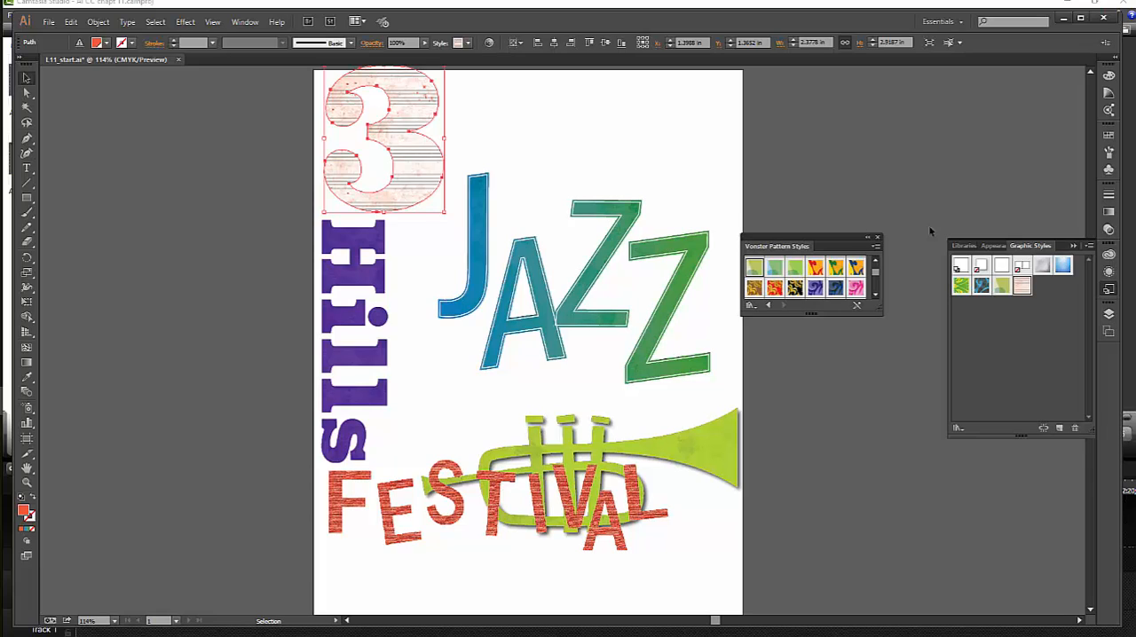
{"action": "left_click", "coordinate": [996, 246]}
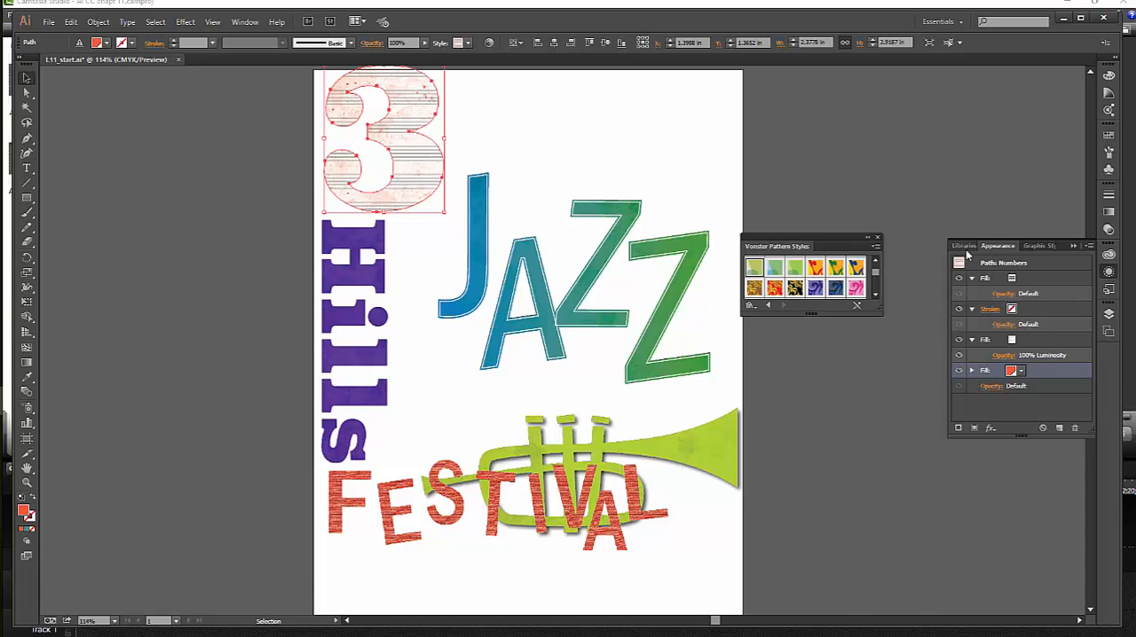
- Show and unlock the Background layer
{"action": "left_click", "coordinate": [1109, 314]}
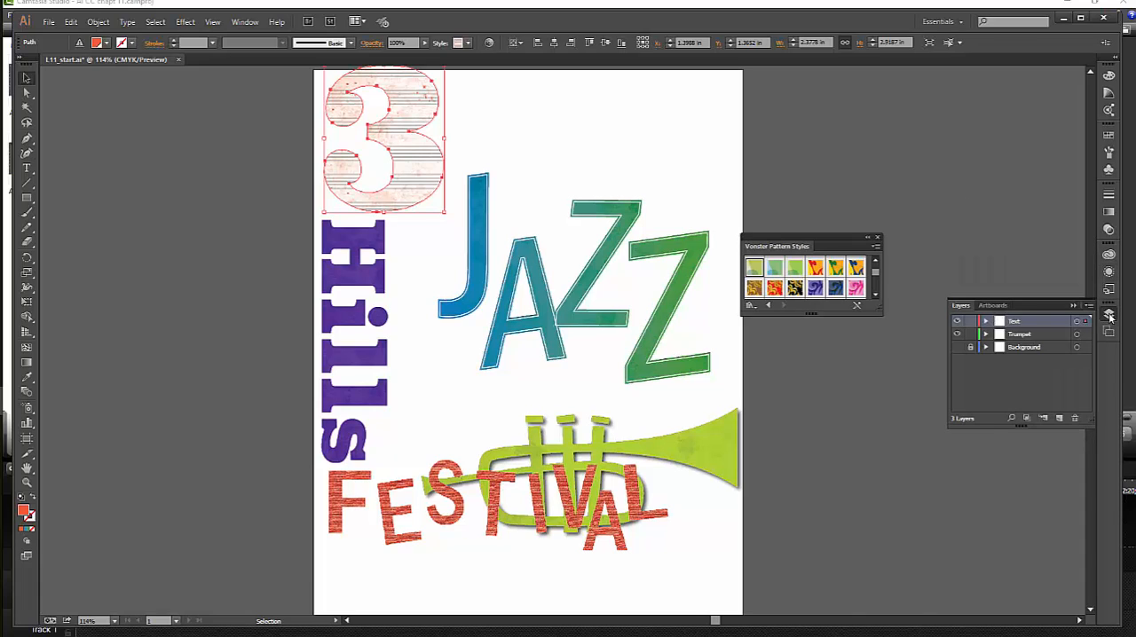
{"action": "left_click", "coordinate": [957, 347]}
{"action": "left_click", "coordinate": [970, 349]}
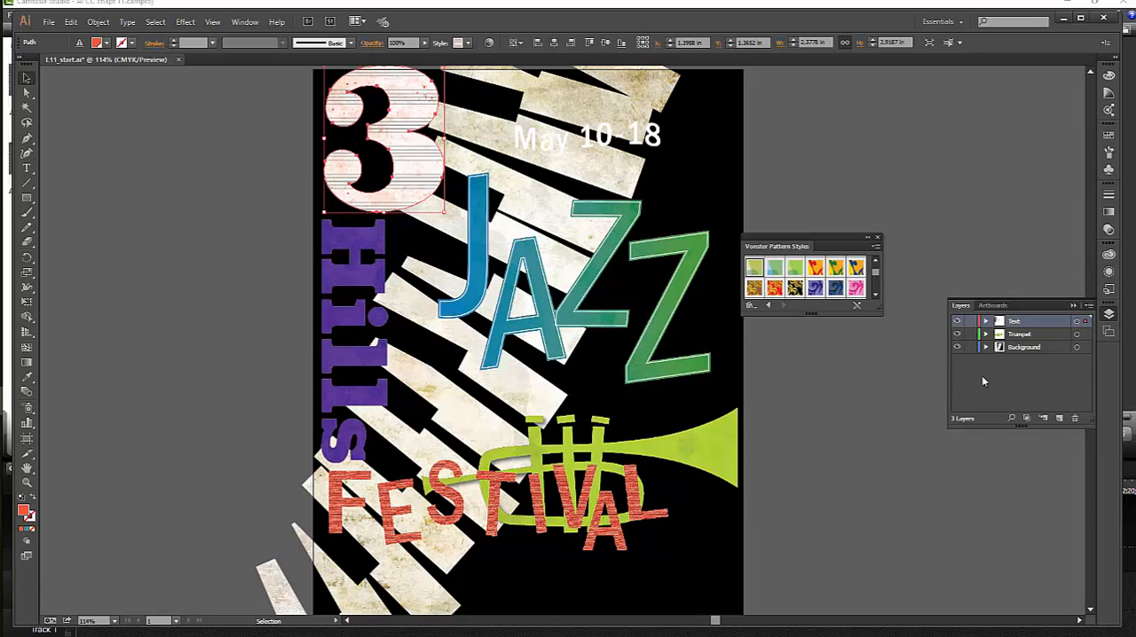
- Apply the Numbers graphic style to the black background rectangle
{"action": "left_click", "coordinate": [723, 176]}
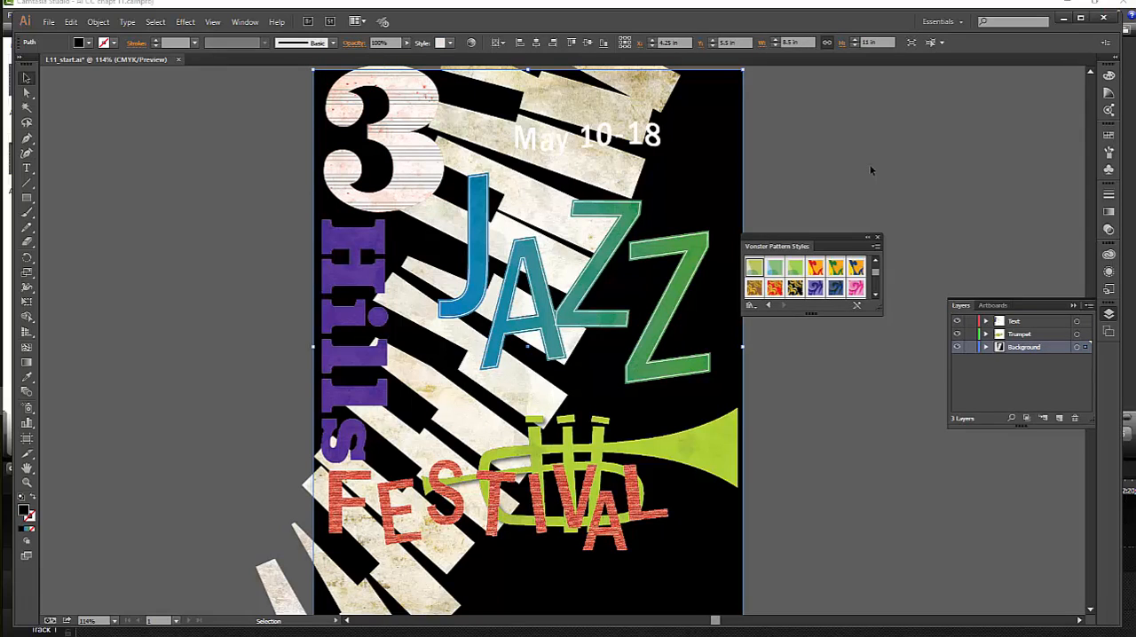
{"action": "left_click", "coordinate": [1109, 272]}
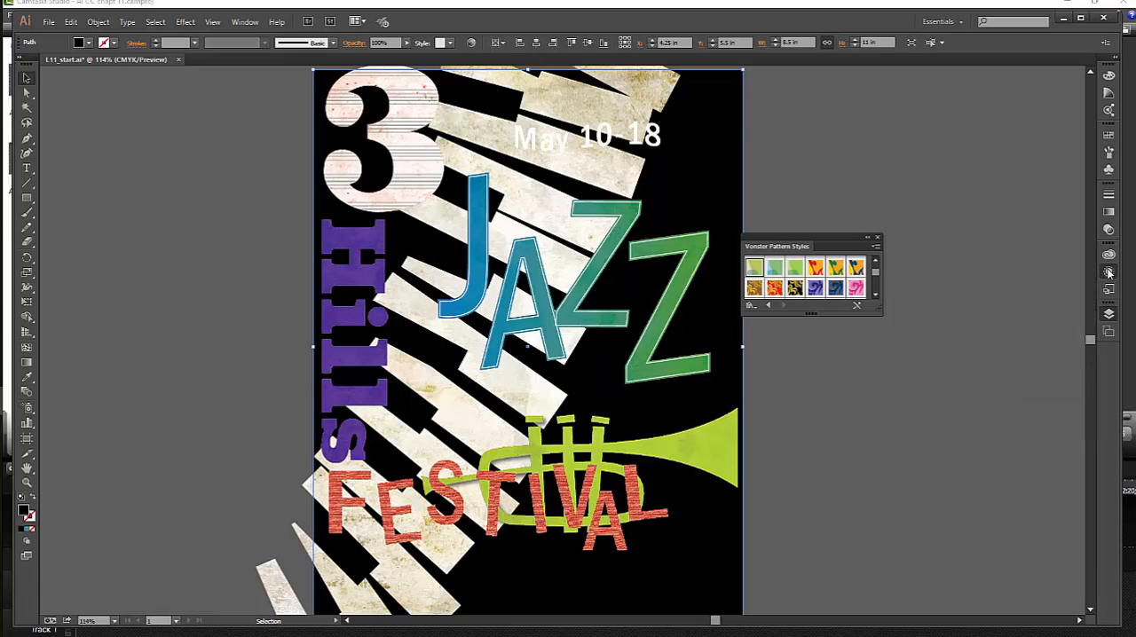
{"action": "left_click", "coordinate": [1109, 272]}
{"action": "left_click", "coordinate": [1109, 290]}
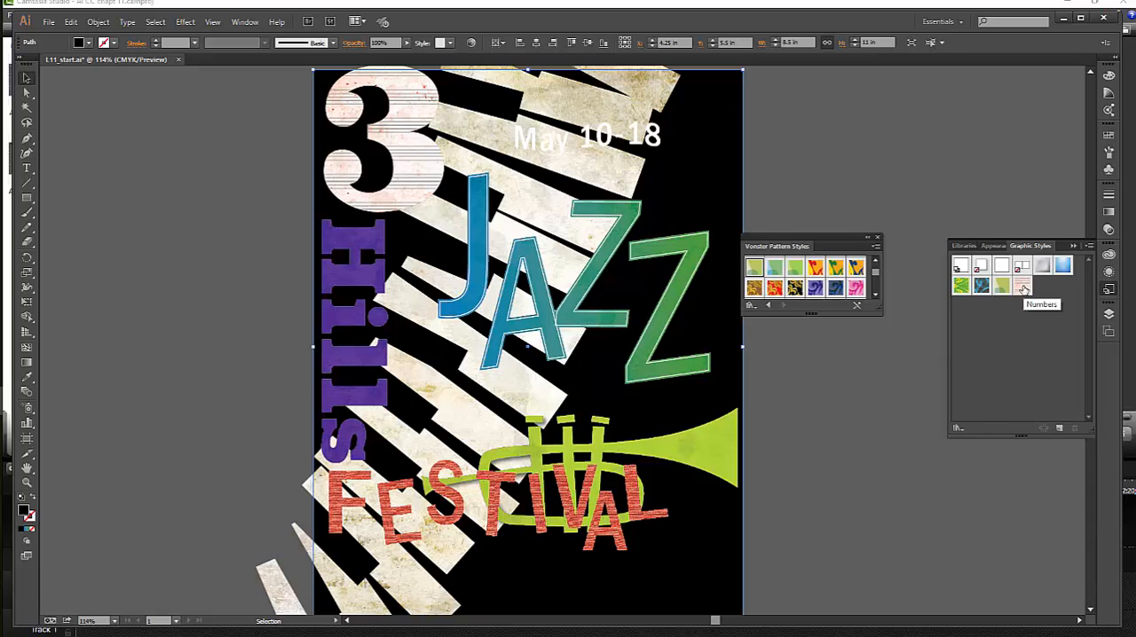
{"action": "left_click", "coordinate": [1024, 288]}
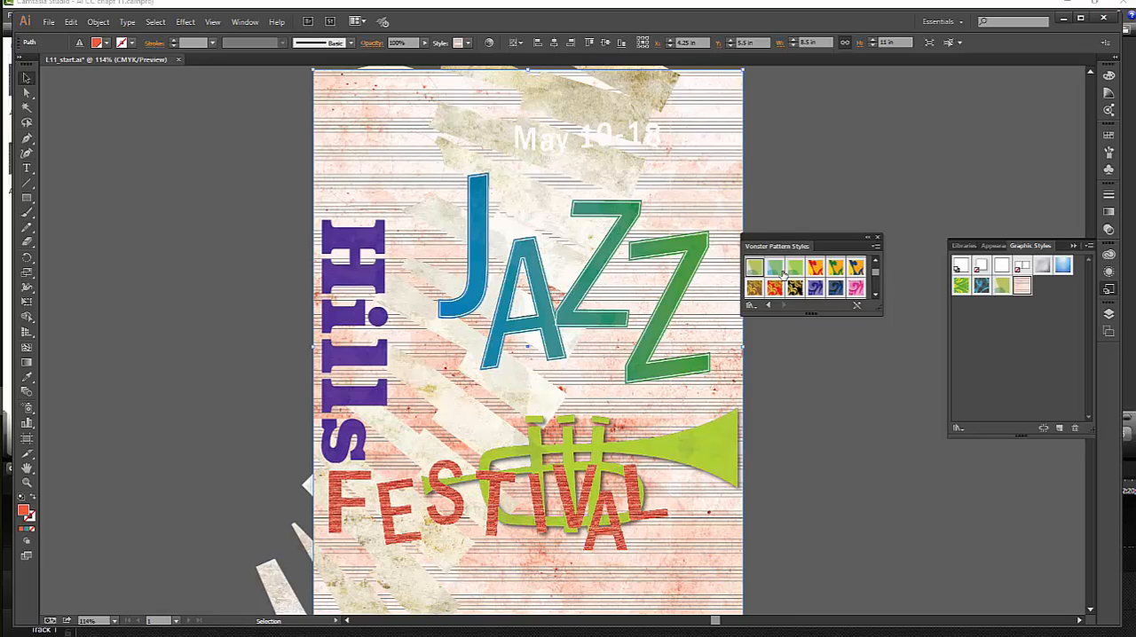
- Change the bottommost fill of the large 3 to the Hills swatch
{"action": "left_click", "coordinate": [375, 84]}
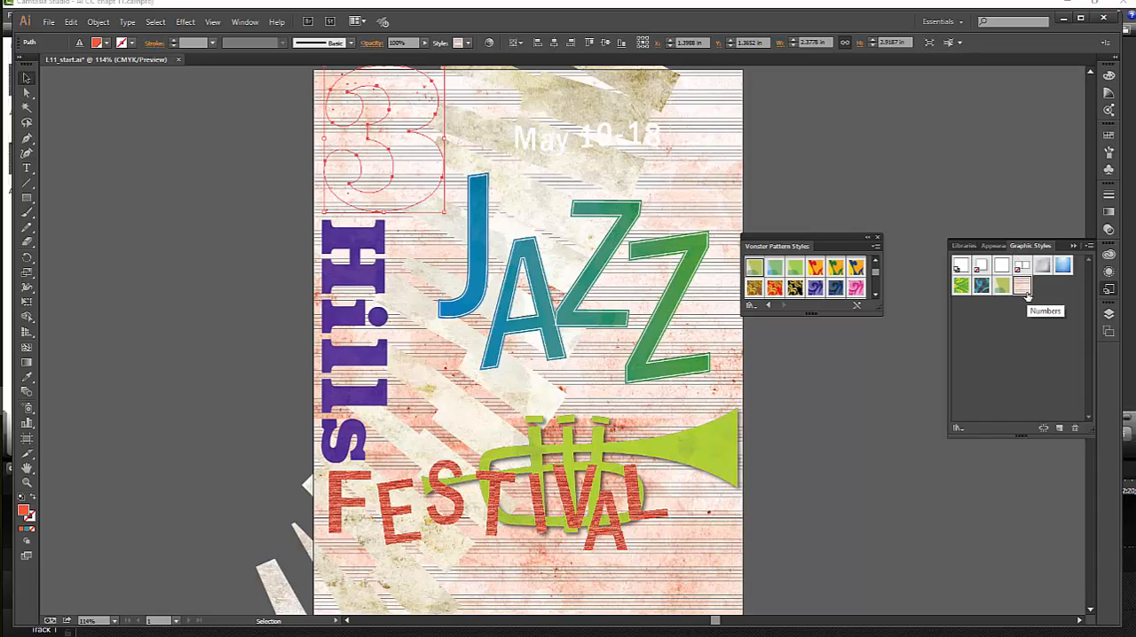
{"action": "left_click", "coordinate": [996, 246]}
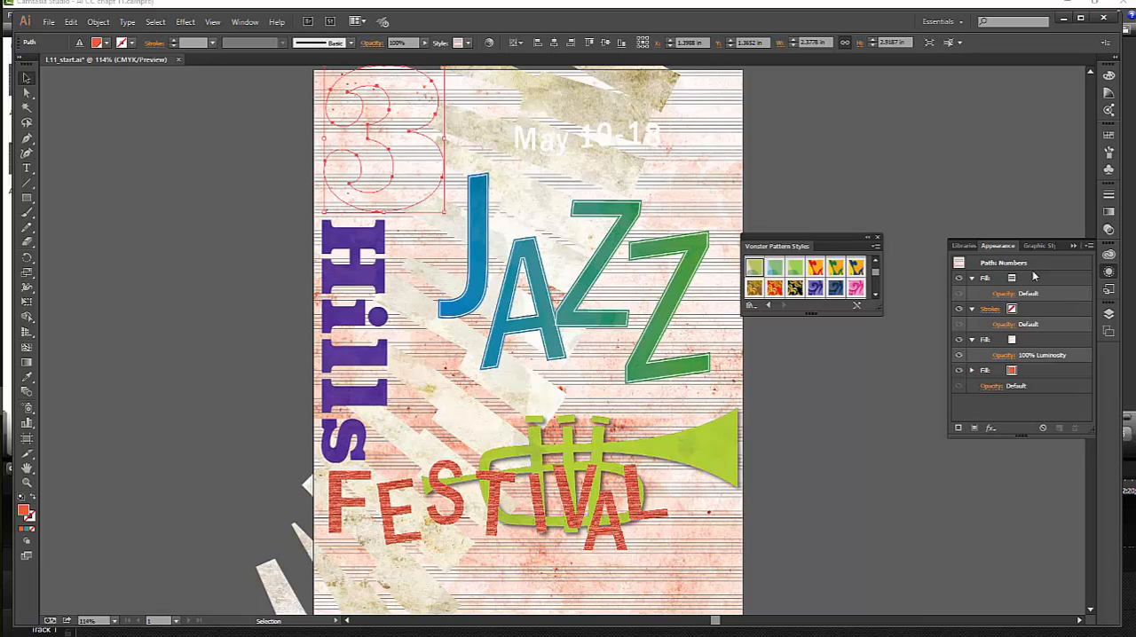
{"action": "left_click", "coordinate": [1016, 374]}
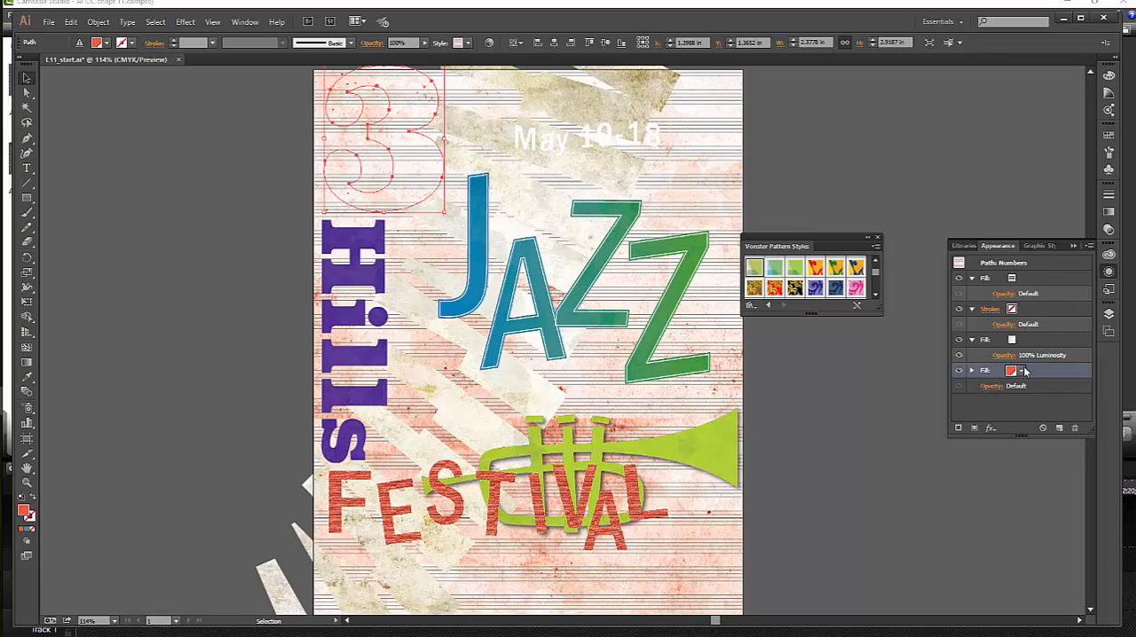
{"action": "left_click", "coordinate": [1023, 371]}
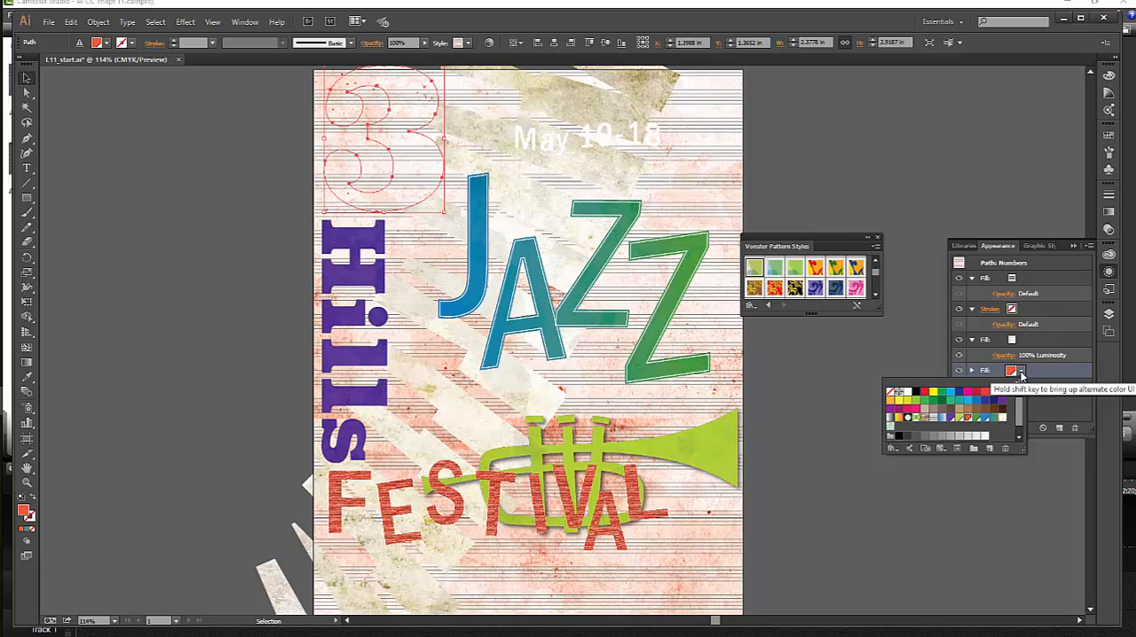
{"action": "left_click", "coordinate": [951, 419]}
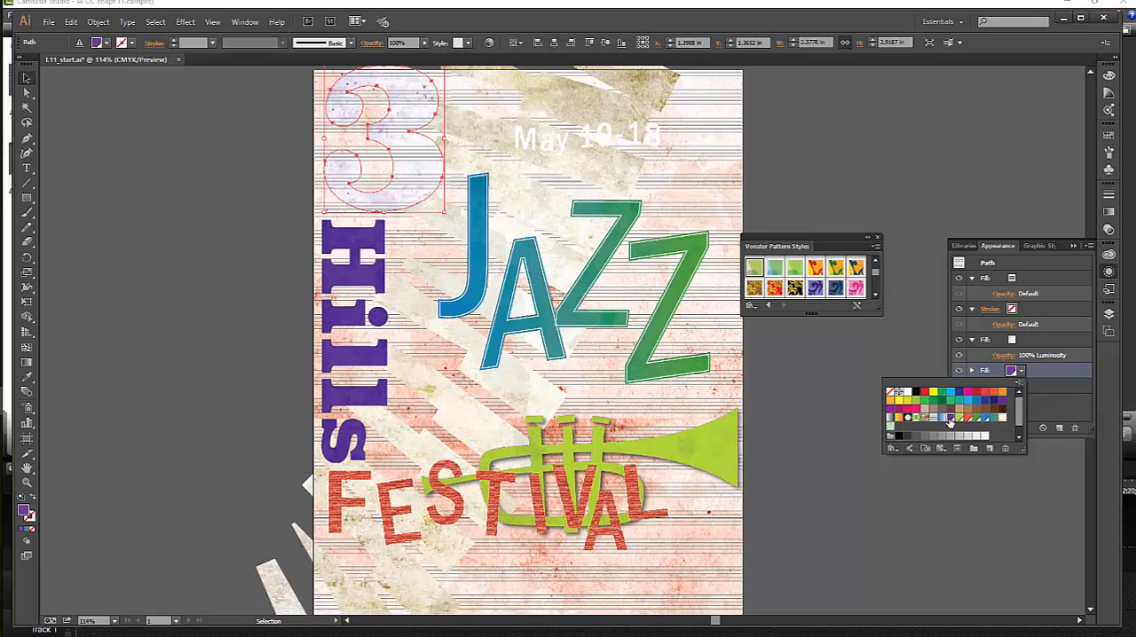
{"action": "left_click", "coordinate": [1010, 499]}
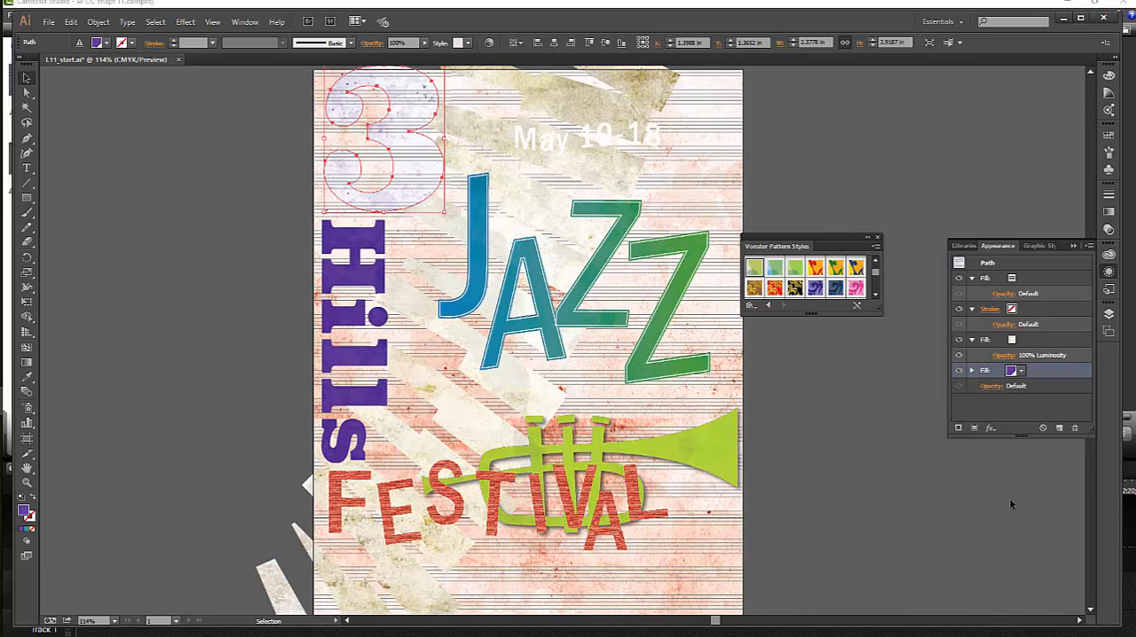
- Update the Numbers graphic style by replacing it with the large 3's edited appearance
{"action": "left_click", "coordinate": [1045, 248]}
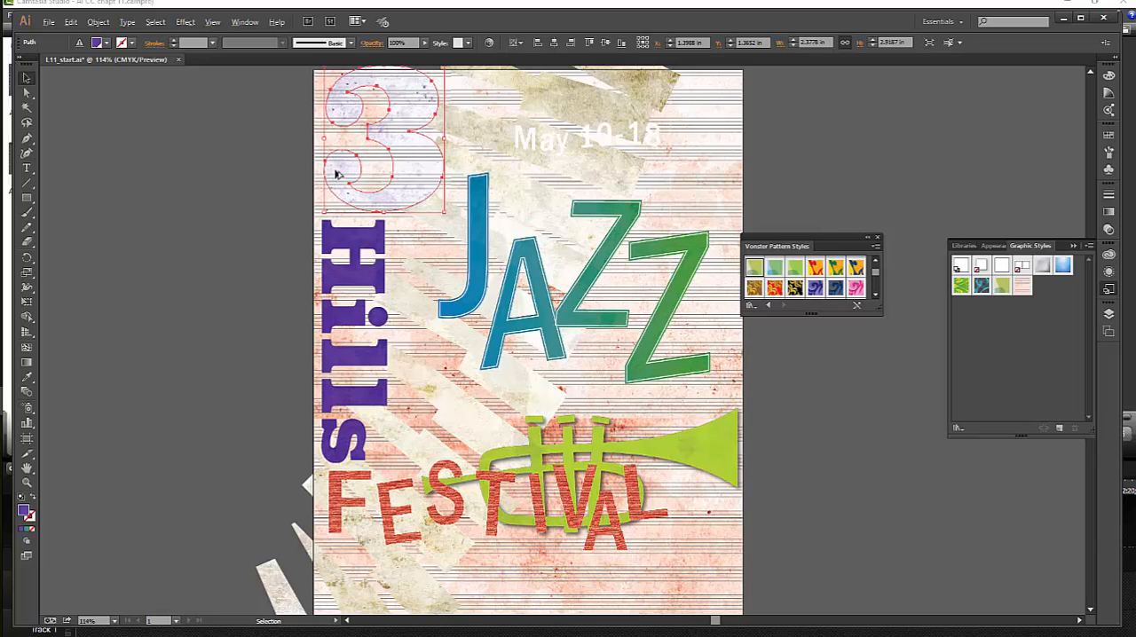
{"action": "left_click_drag", "start_coordinate": [342, 174], "coordinate": [1025, 287]}
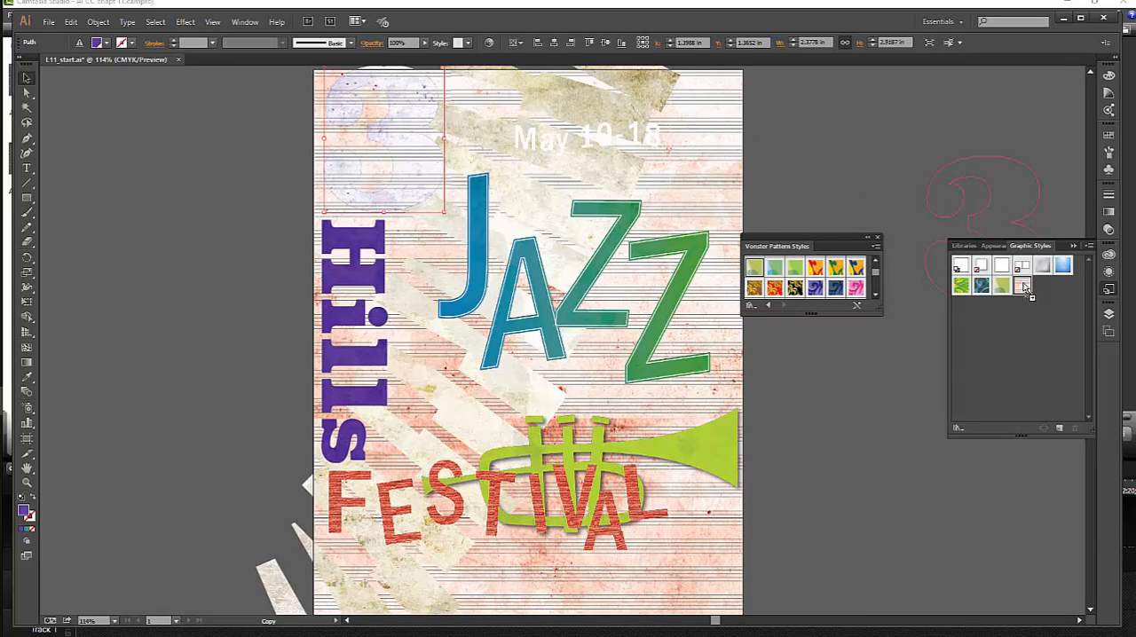
{"action": "left_click_drag", "start_coordinate": [1024, 286], "coordinate": [1024, 286]}
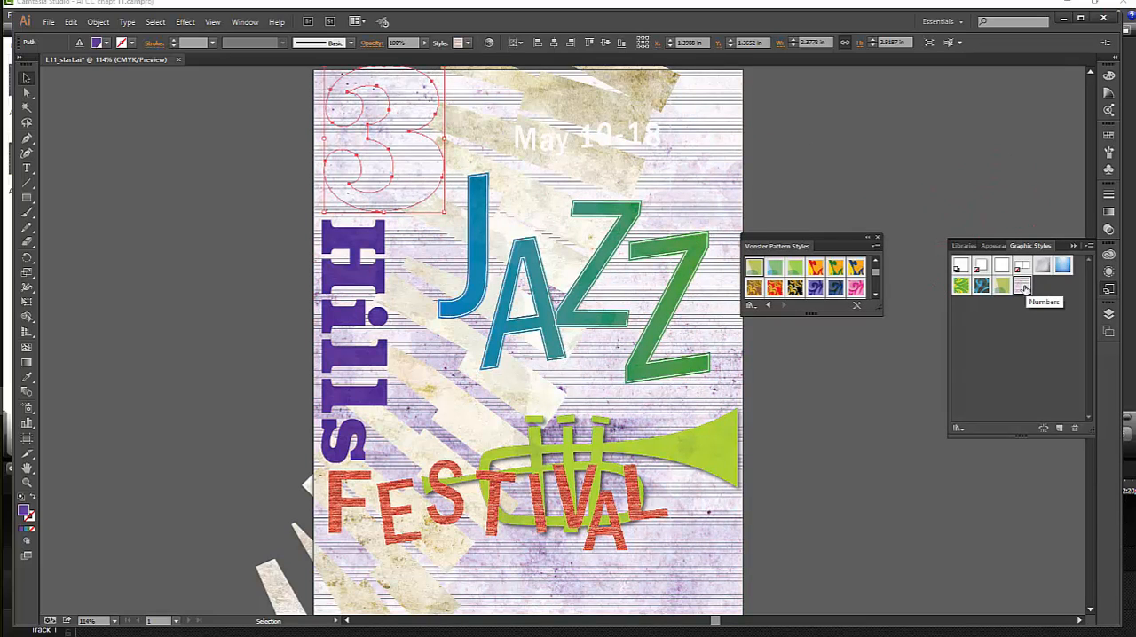
{"action": "left_click", "coordinate": [823, 395]}
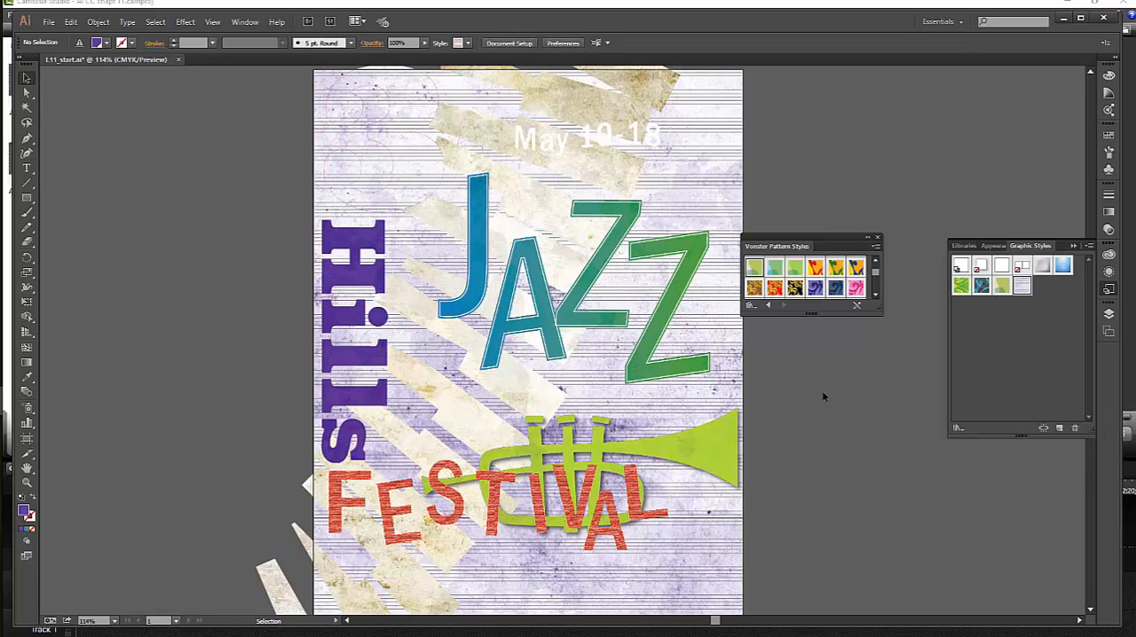
- Clear the entire appearance of the background rectangle
{"action": "left_click", "coordinate": [412, 180]}
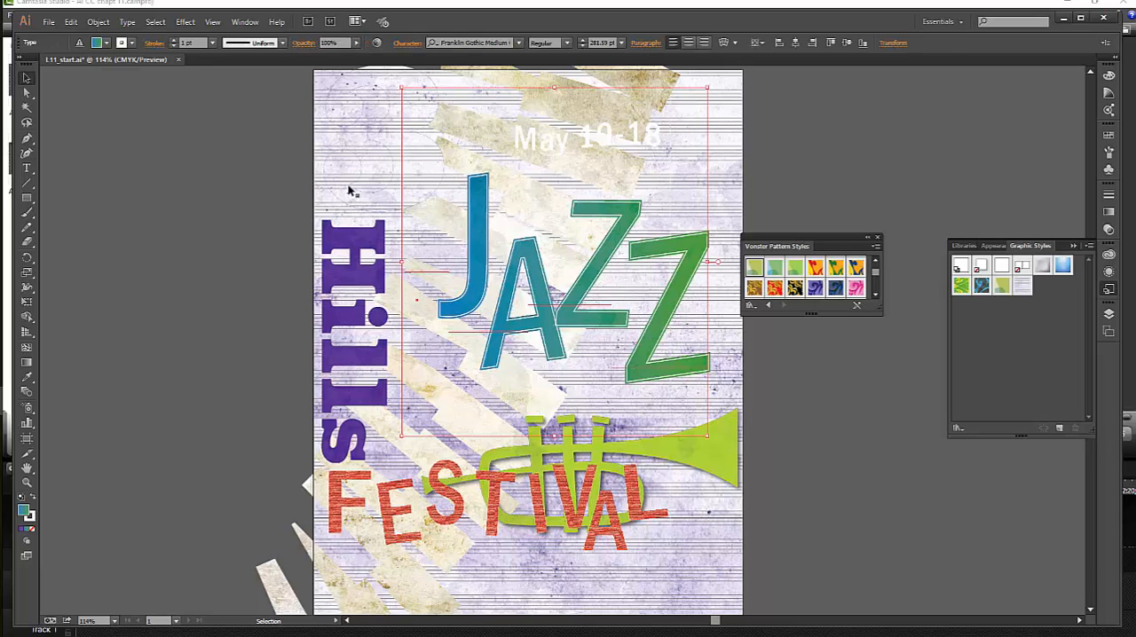
{"action": "left_click", "coordinate": [347, 191]}
{"action": "left_click", "coordinate": [808, 198]}
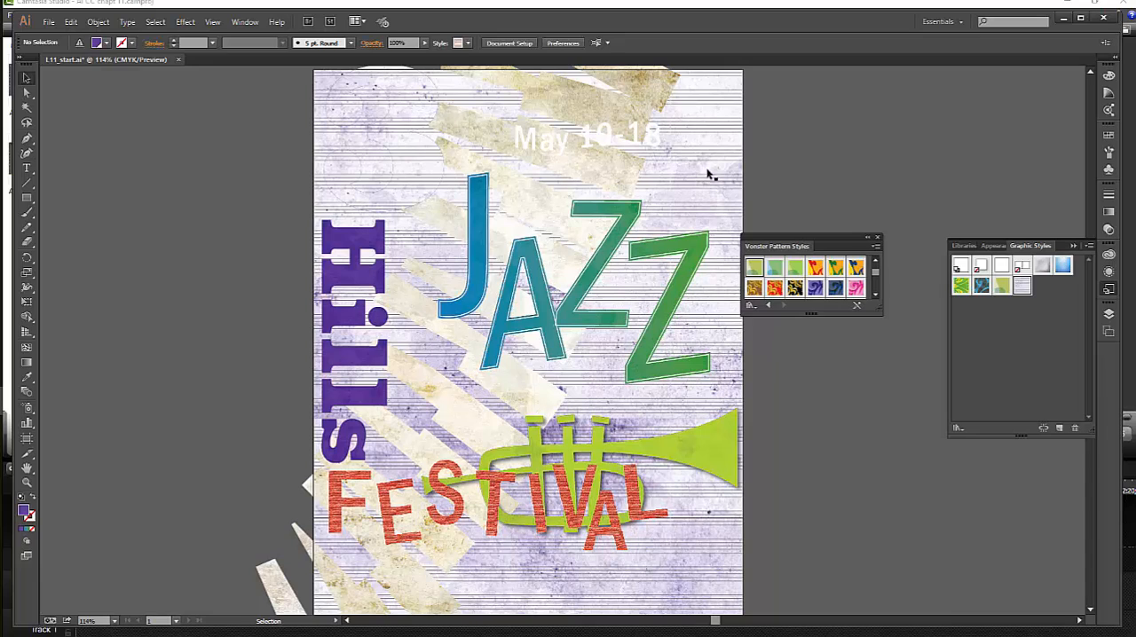
{"action": "left_click", "coordinate": [728, 181]}
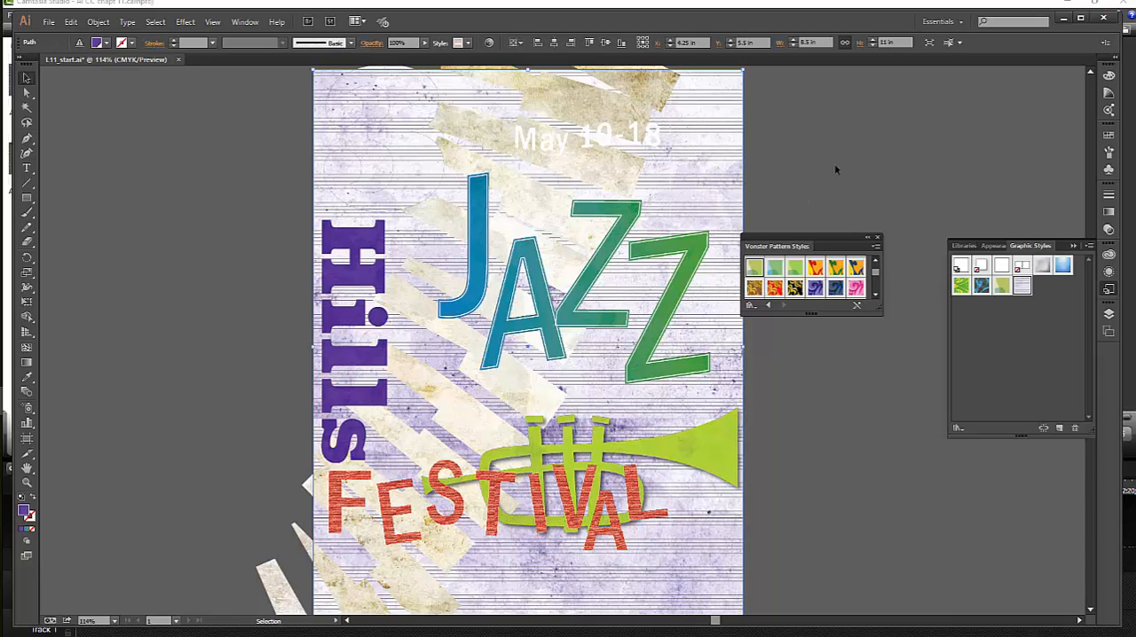
{"action": "left_click", "coordinate": [993, 245]}
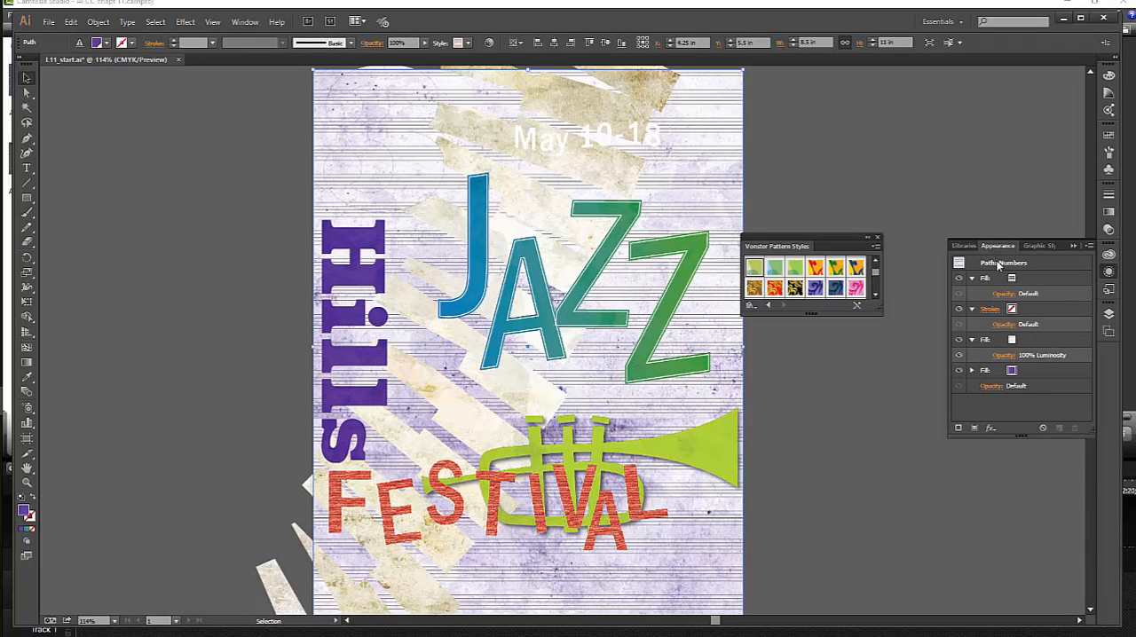
{"action": "left_click", "coordinate": [1043, 430]}
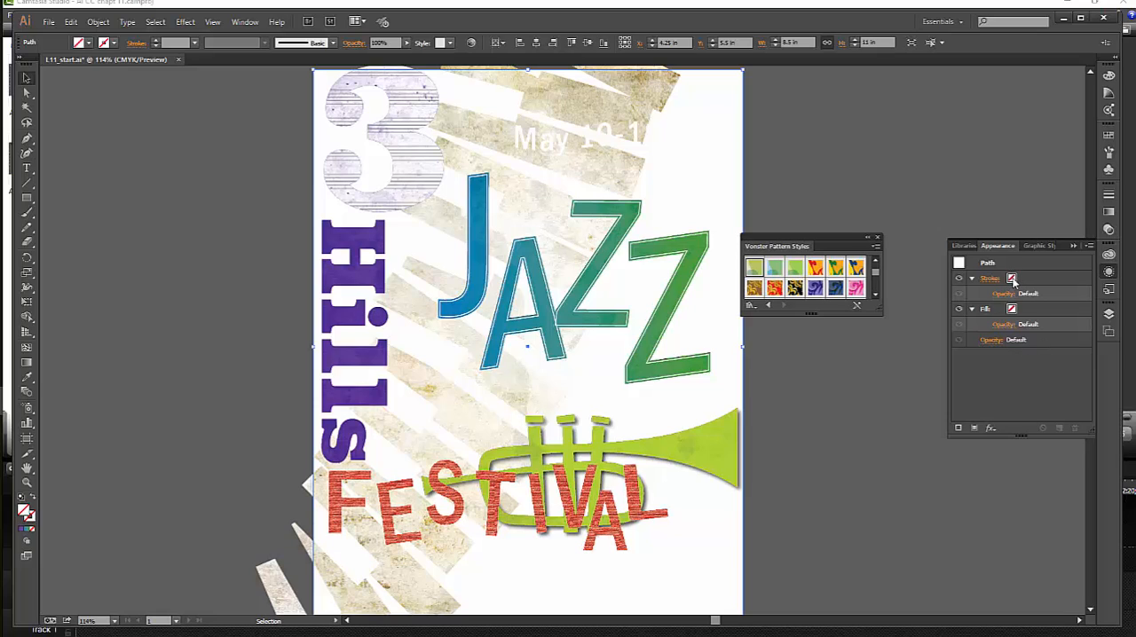
- Fill the background rectangle with the Black swatch and deselect it
{"action": "left_click", "coordinate": [1012, 311]}
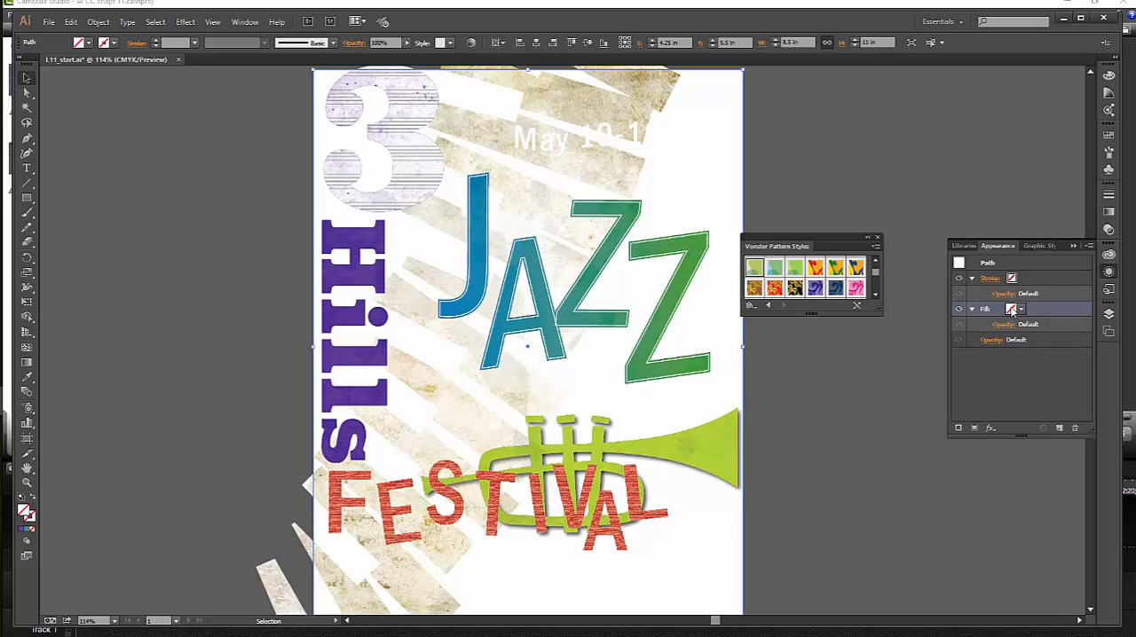
{"action": "left_click", "coordinate": [1021, 311]}
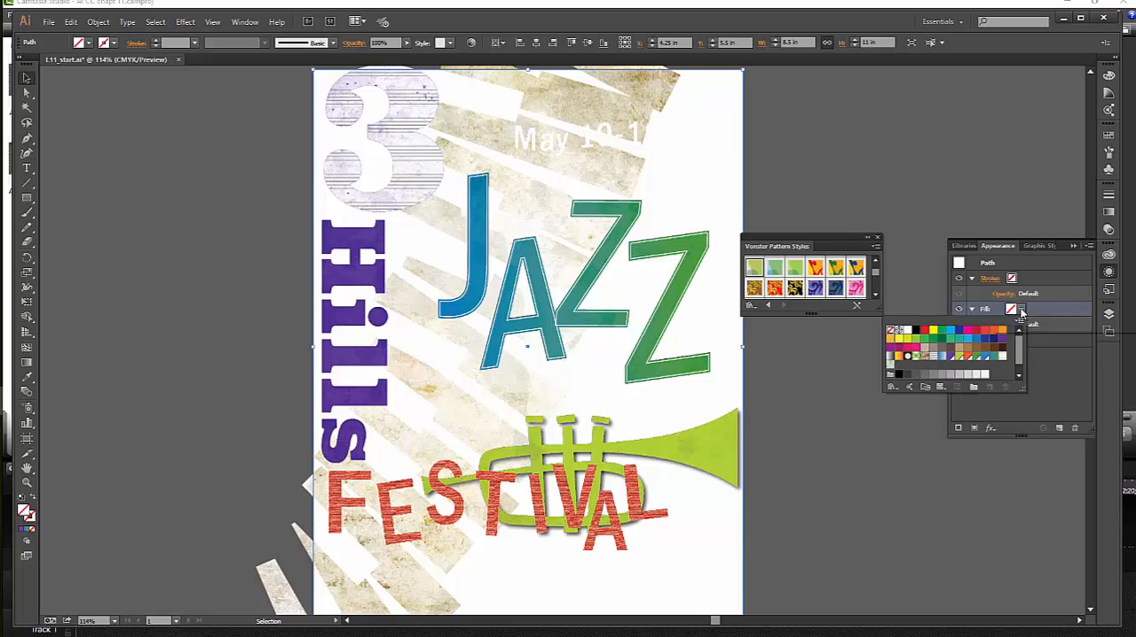
{"action": "left_click", "coordinate": [917, 332]}
{"action": "left_click", "coordinate": [869, 467]}
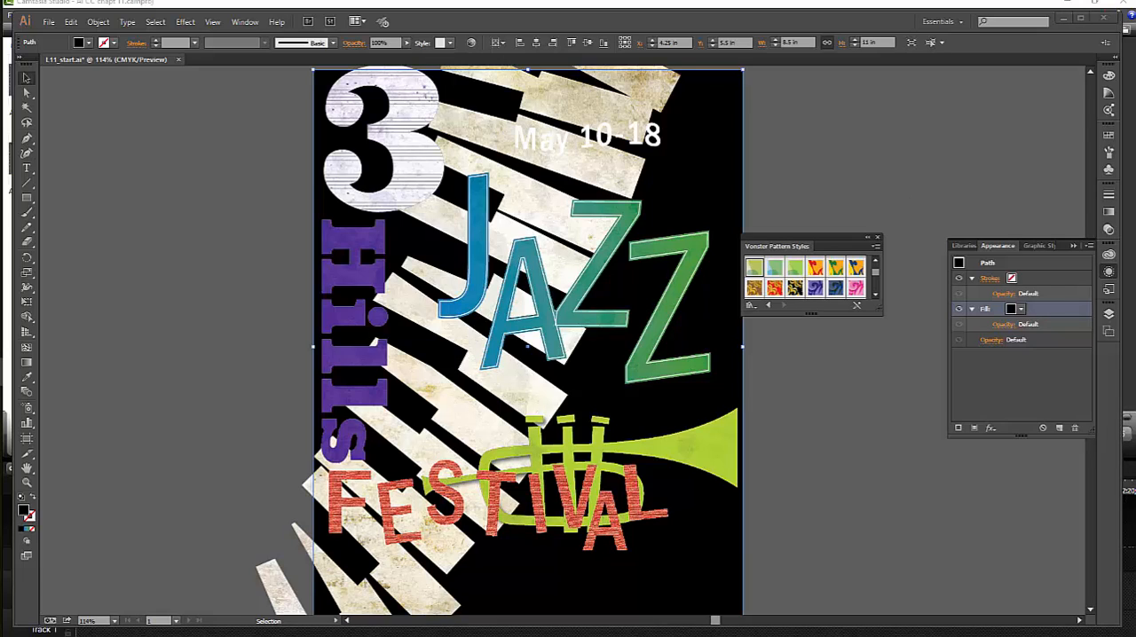
{"action": "left_click", "coordinate": [789, 423]}
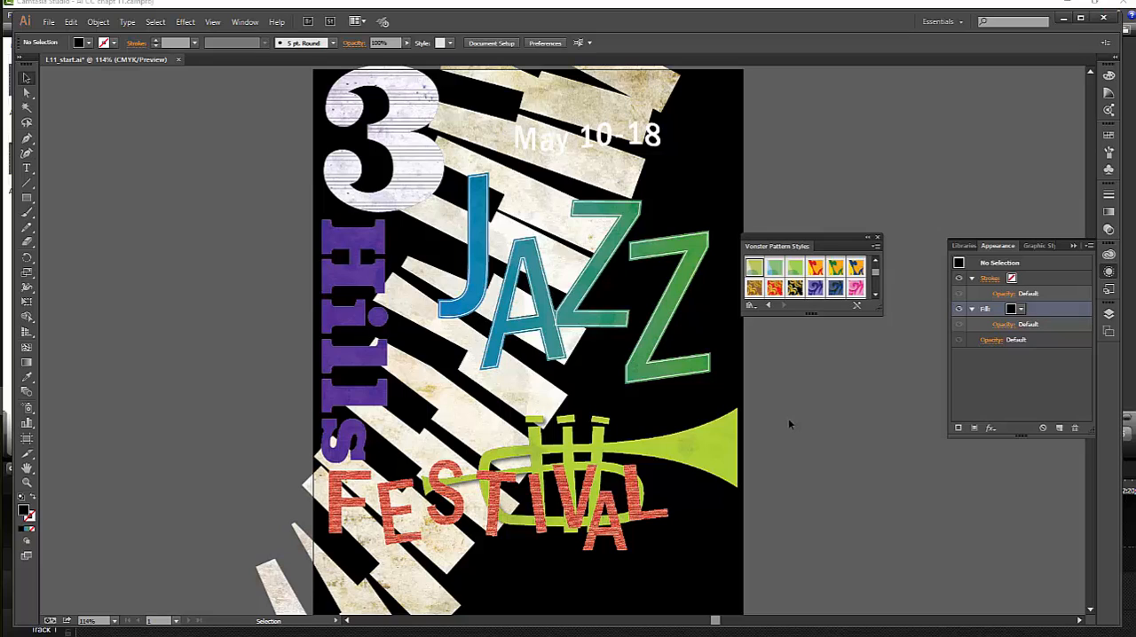
- Target the Text layer and apply the Drop Shadow graphic style to it
{"action": "left_click", "coordinate": [1051, 247]}
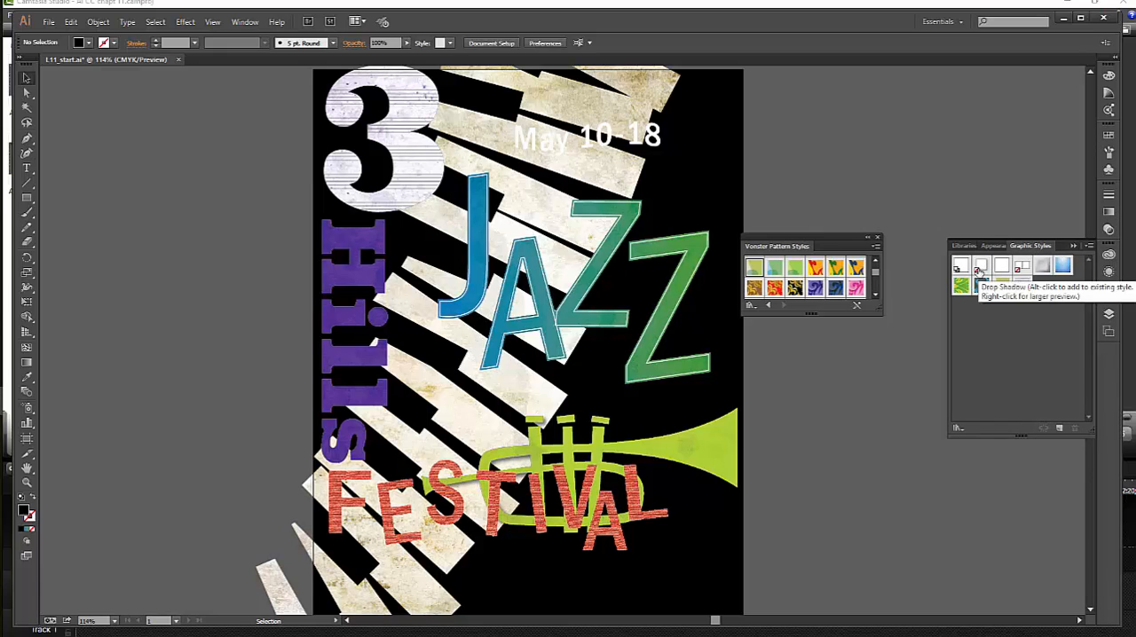
{"action": "left_click", "coordinate": [1110, 317]}
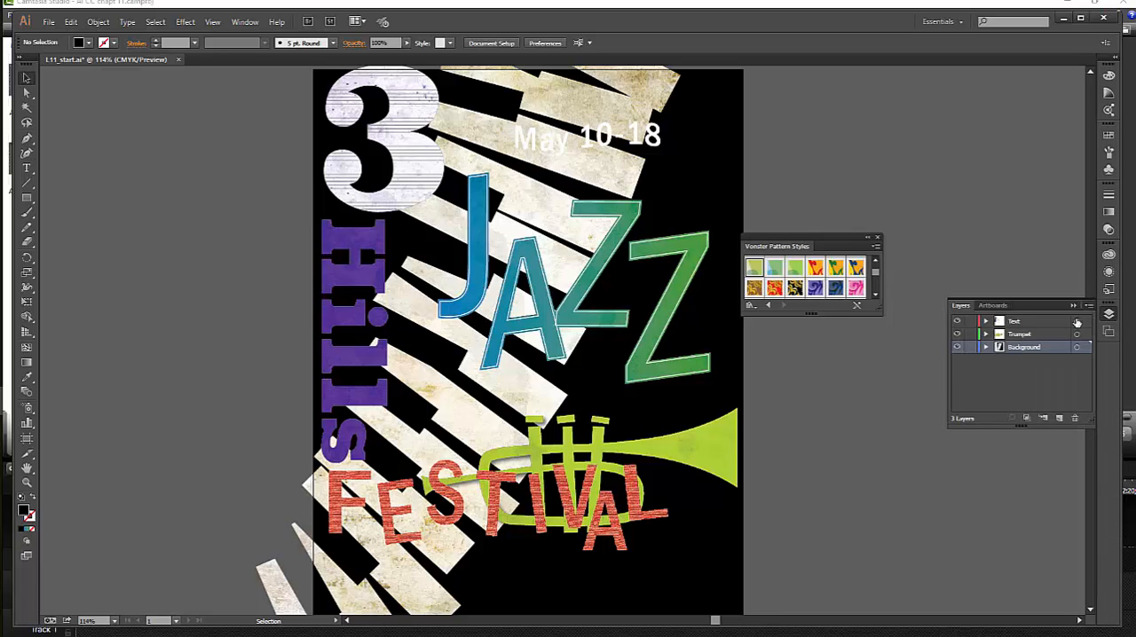
{"action": "left_click", "coordinate": [1076, 324]}
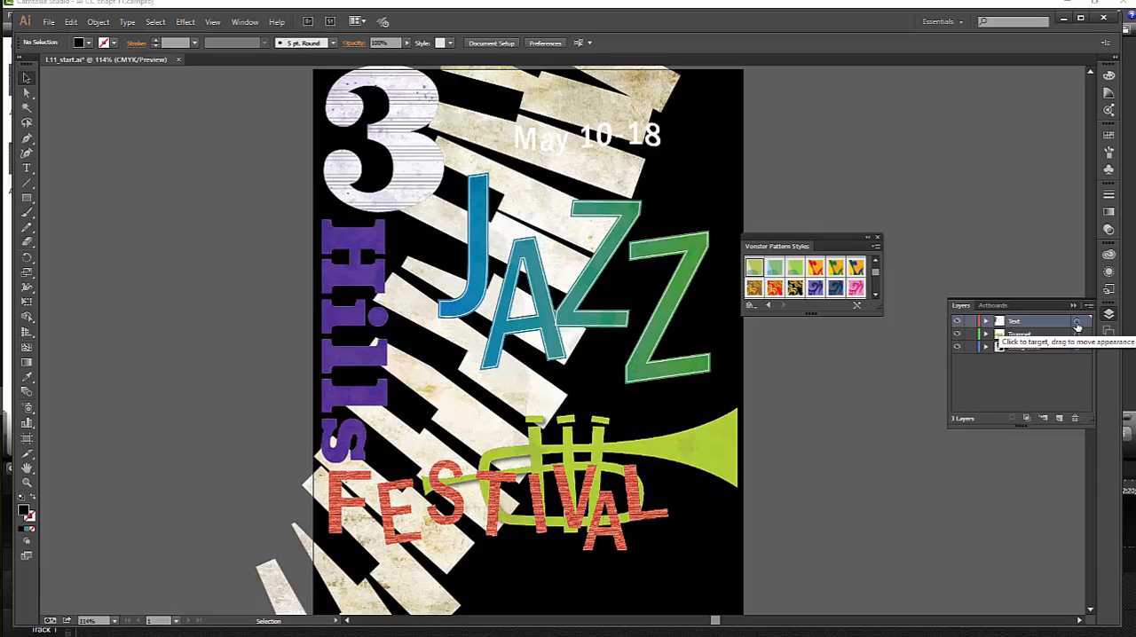
{"action": "left_click", "coordinate": [1077, 324]}
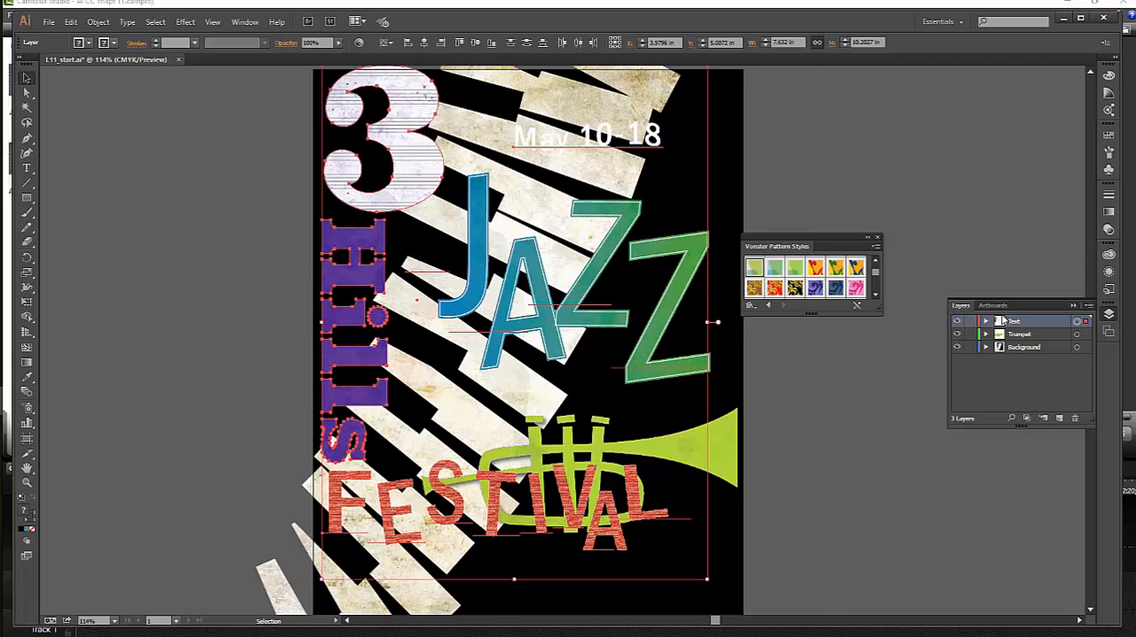
{"action": "left_click", "coordinate": [1109, 288]}
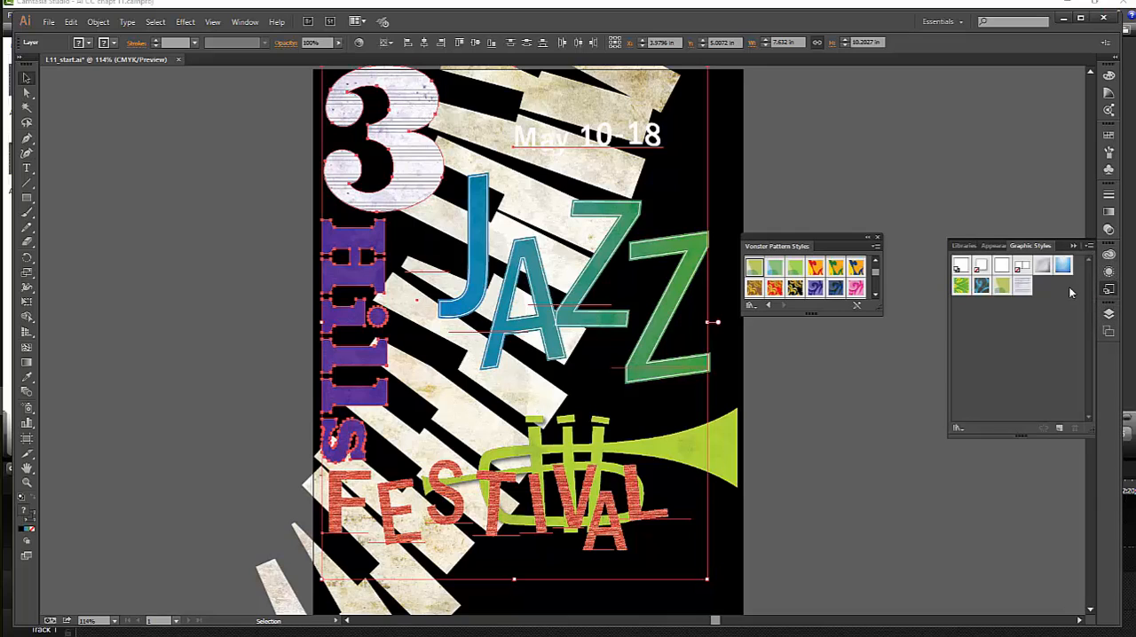
{"action": "left_click", "coordinate": [980, 267]}
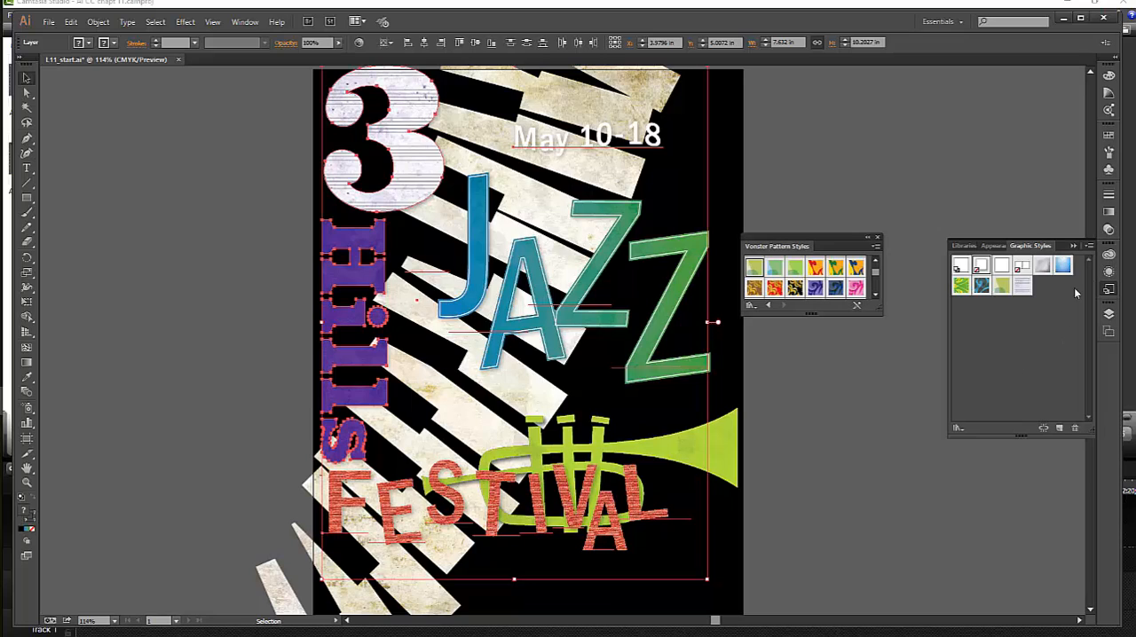
- Check the Text layer's target indicator and its appearance attributes, and deselect the artwork
{"action": "left_click", "coordinate": [1110, 316]}
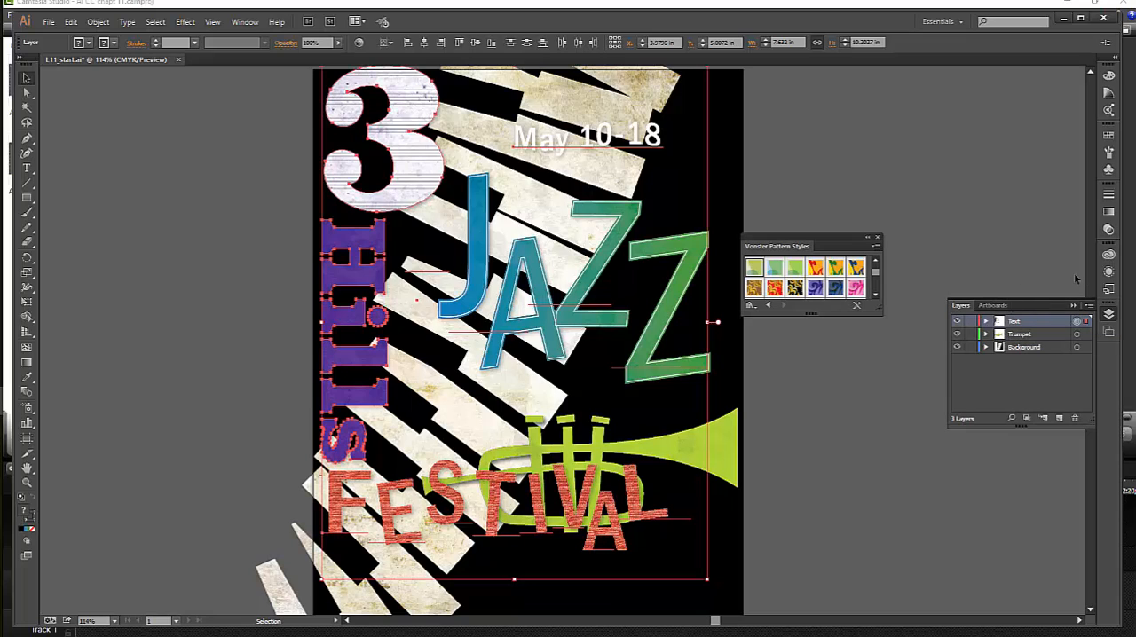
{"action": "left_click", "coordinate": [1108, 274]}
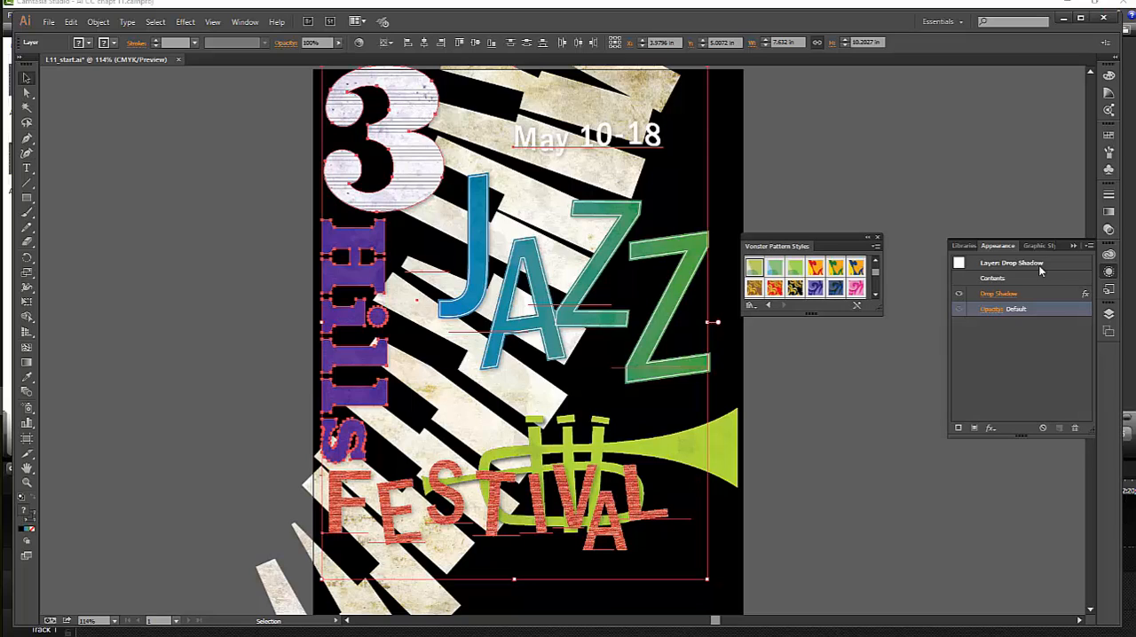
{"action": "left_click", "coordinate": [818, 368]}
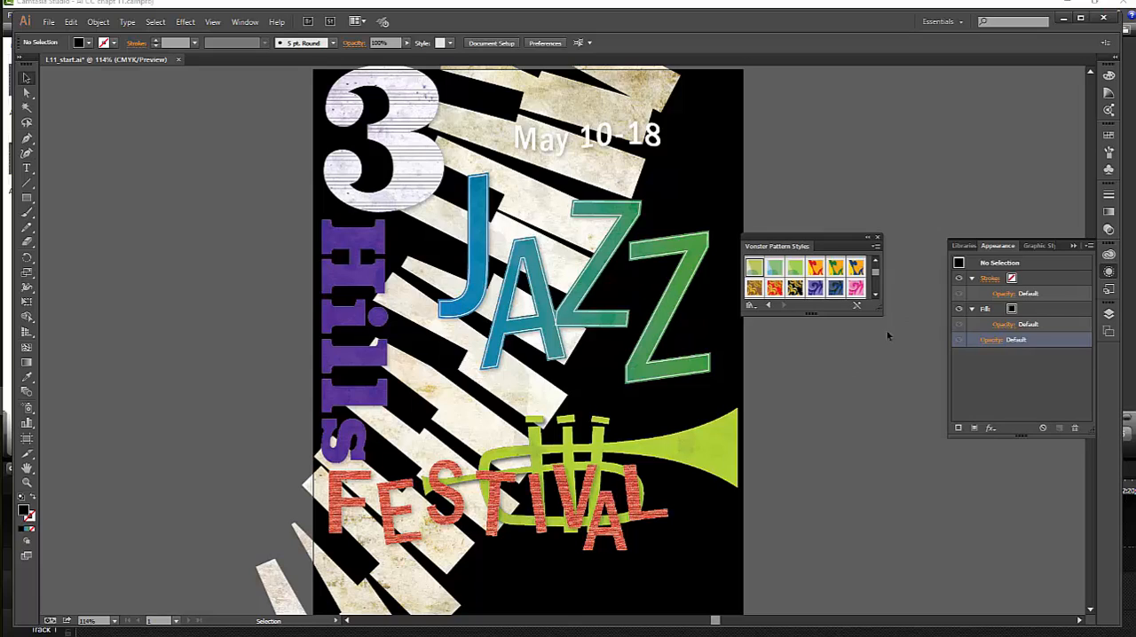
- Scale the trumpet group proportionally to a width of 12.7 in
{"action": "left_click", "coordinate": [723, 451]}
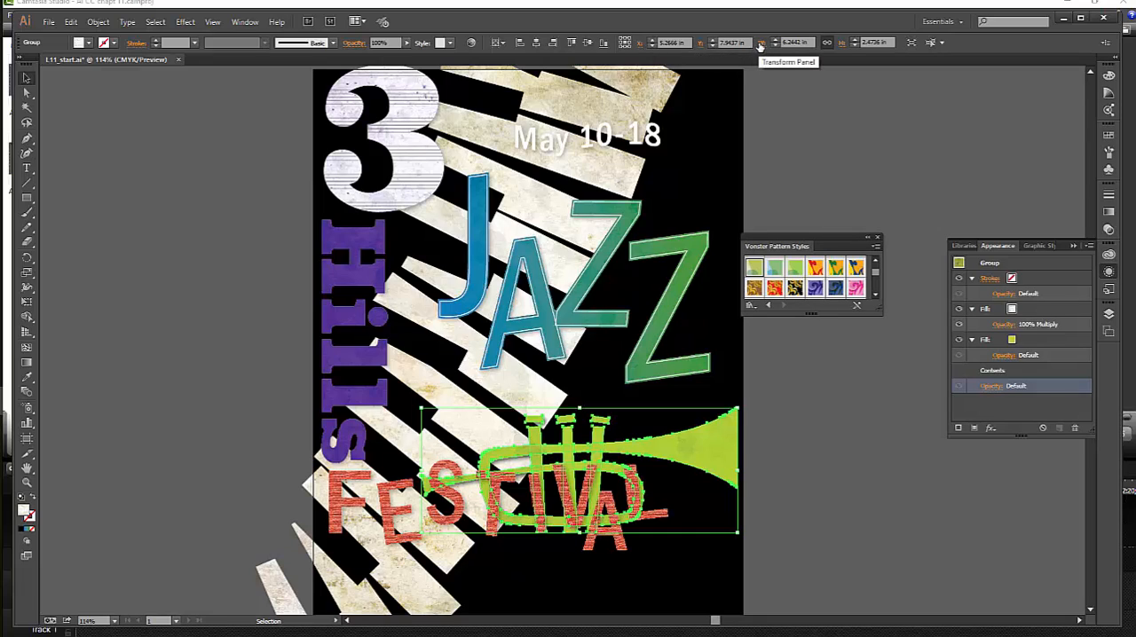
{"action": "left_click", "coordinate": [761, 43]}
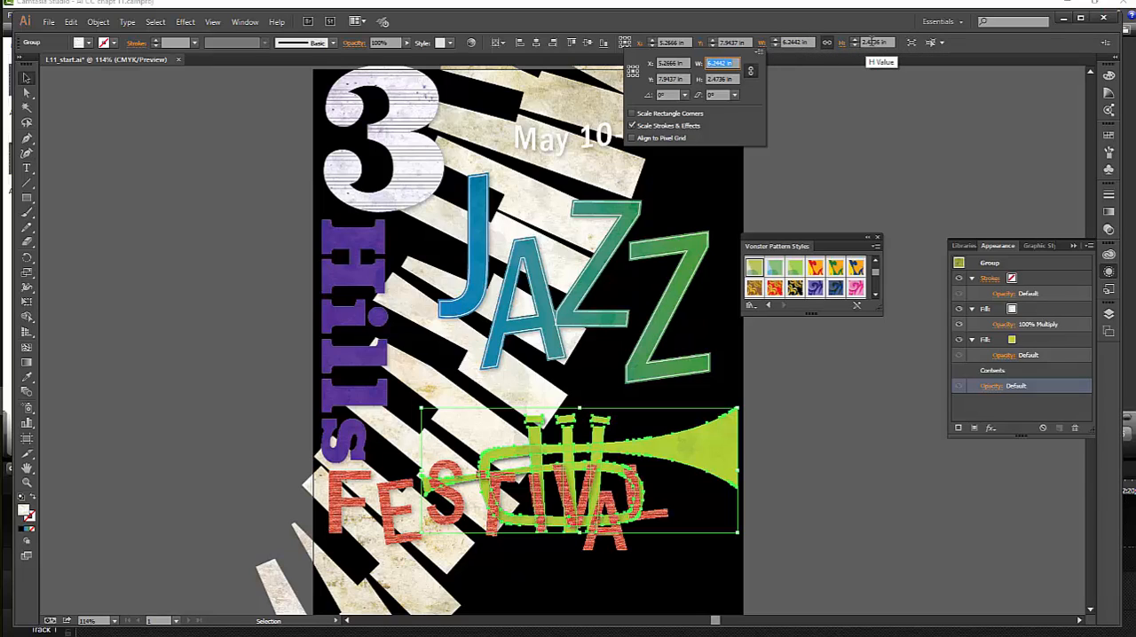
{"action": "left_click", "coordinate": [812, 42]}
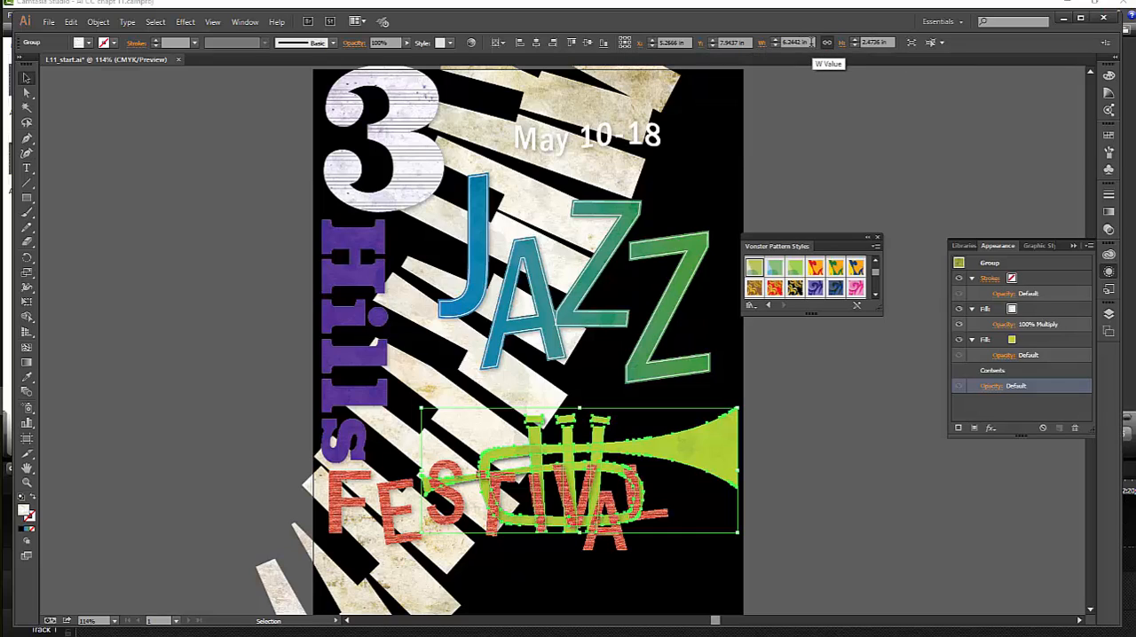
{"action": "left_click", "coordinate": [789, 42]}
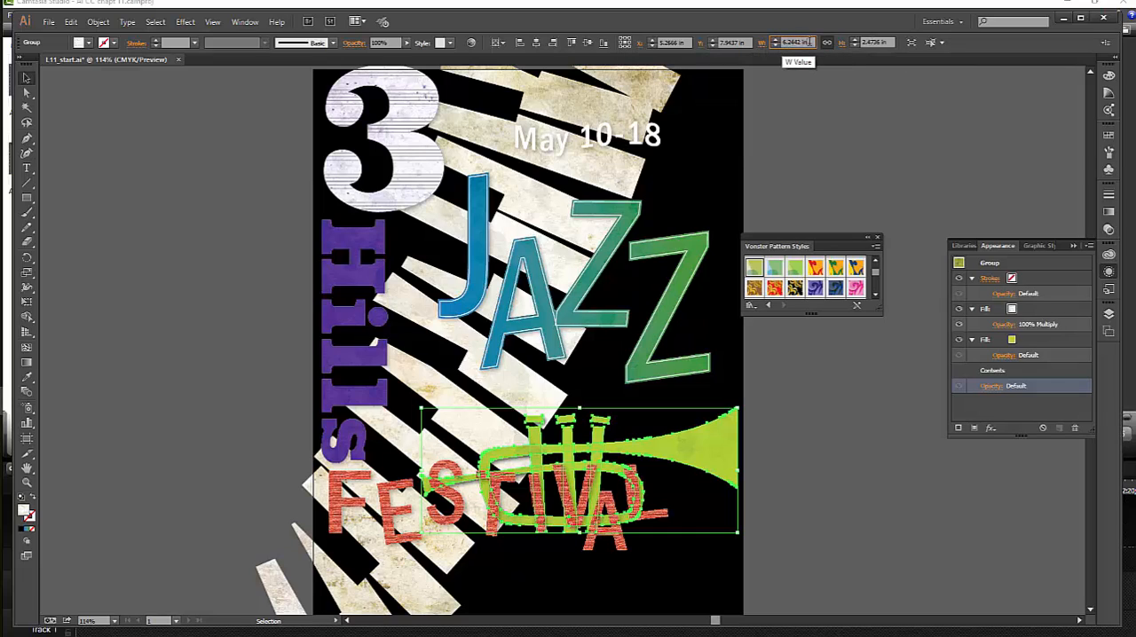
{"action": "double_click", "coordinate": [810, 42]}
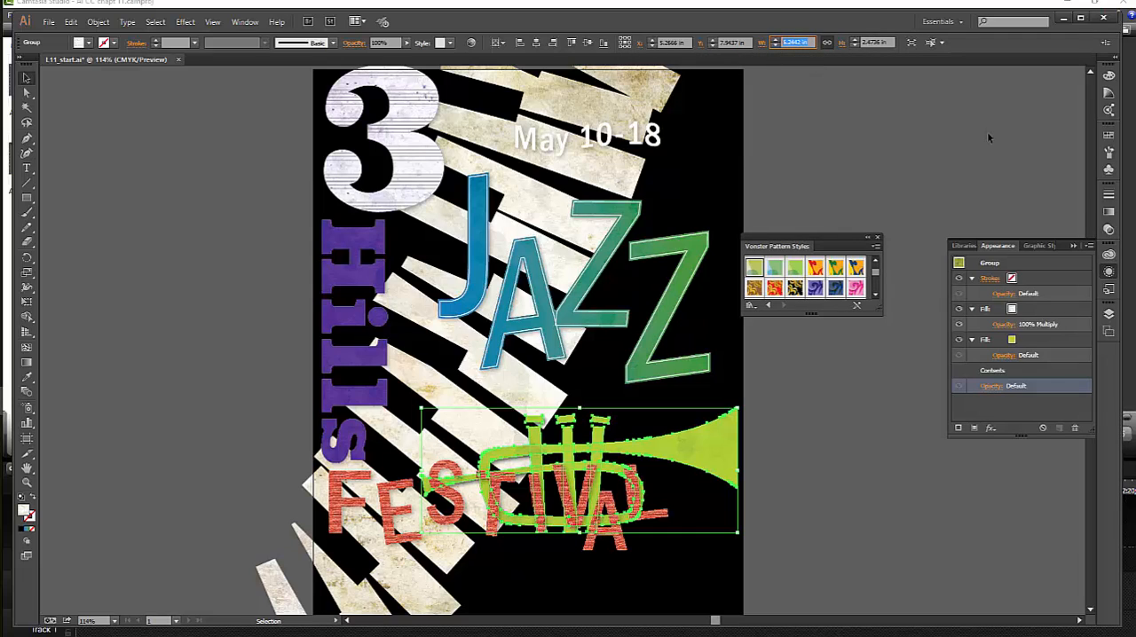
{"action": "type", "text": "12.7"}
{"action": "key", "text": "Tab"}
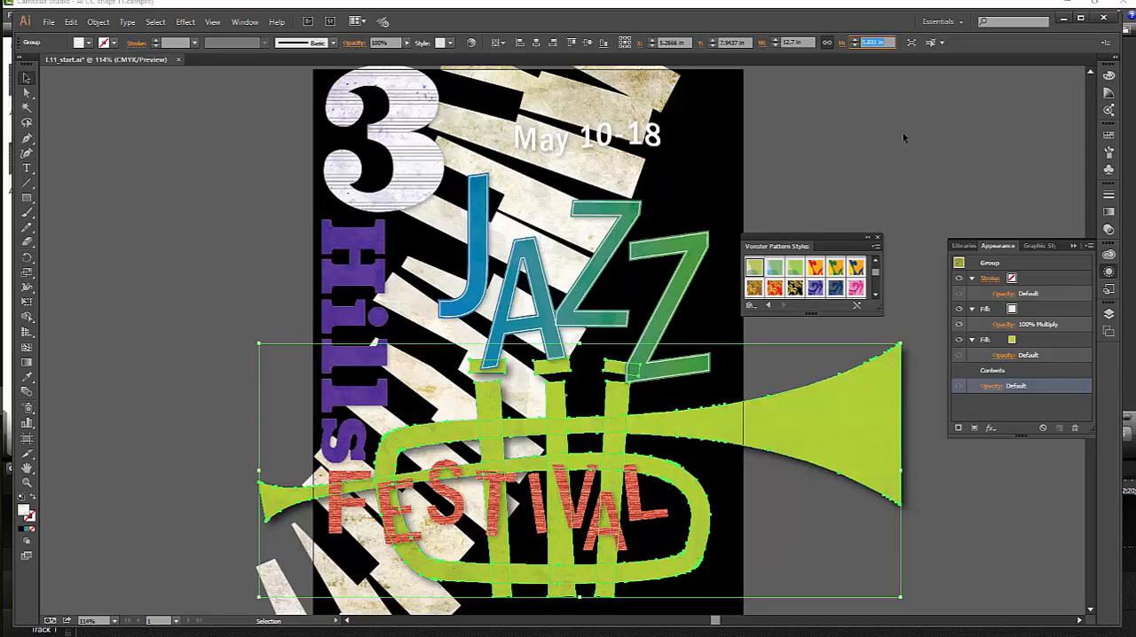
- Review the trumpet group's transform options, including Scale Strokes & Effects, and examine the scaled trumpet before deselecting it
{"action": "left_click", "coordinate": [762, 46]}
{"action": "left_click", "coordinate": [762, 47]}
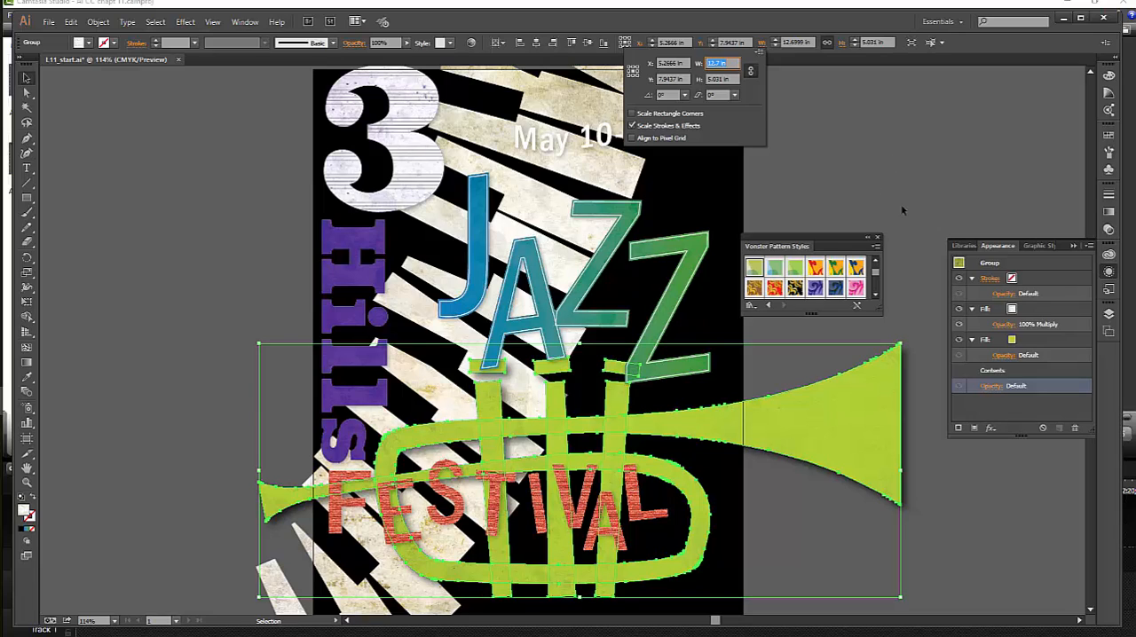
{"action": "key", "text": "Escape"}
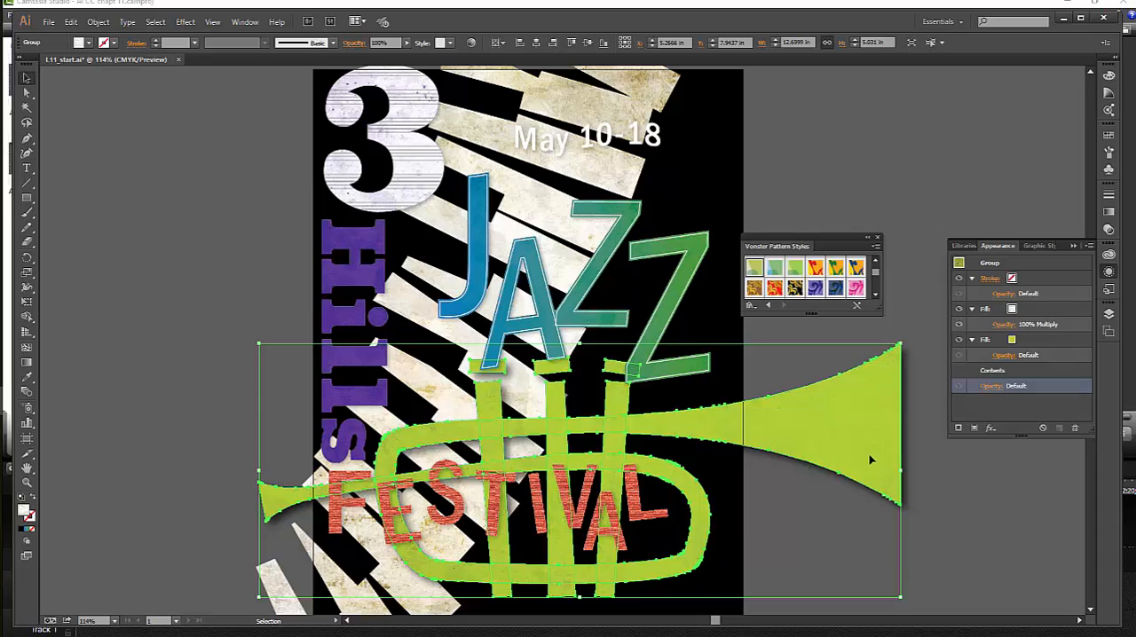
{"action": "key", "text": "ctrl+shift+a"}
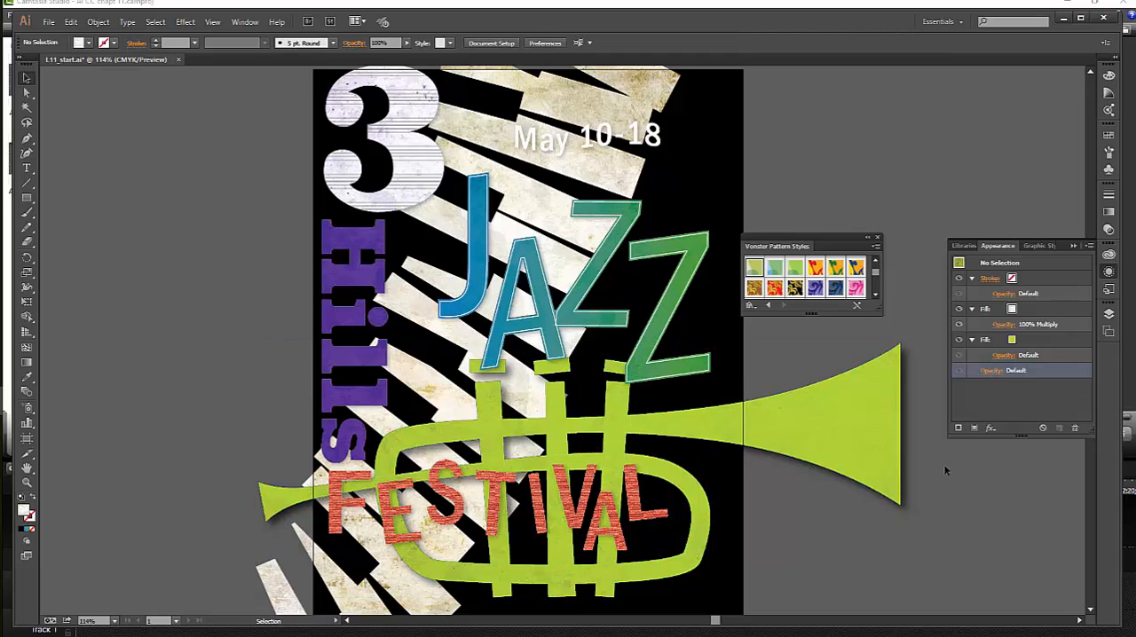
{"action": "left_click", "coordinate": [874, 473]}
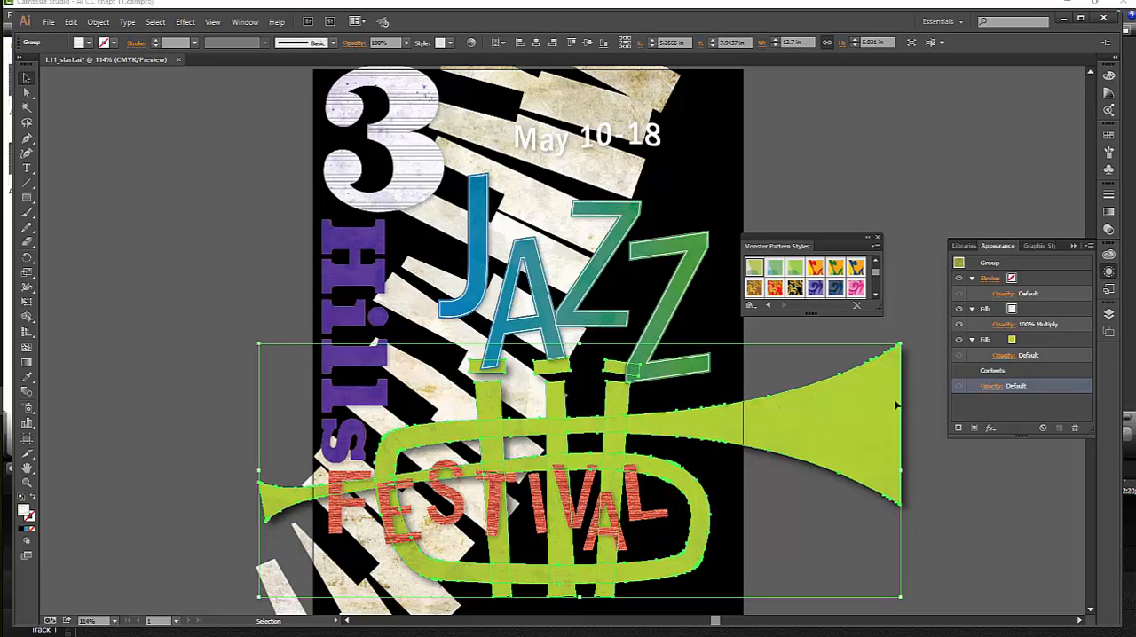
{"action": "left_click", "coordinate": [951, 489]}
{"action": "left_click", "coordinate": [892, 490]}
{"action": "left_click", "coordinate": [862, 170]}
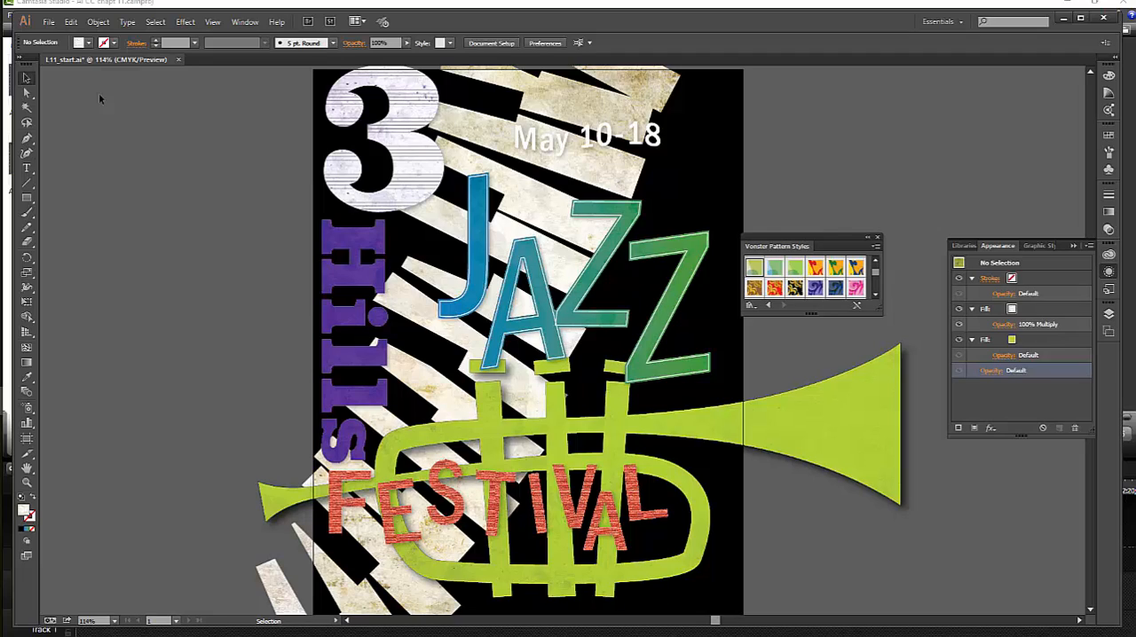
- Save the poster as an Adobe PDF named JazzFestival_jh in the Lesson11 folder, replacing the existing file
{"action": "left_click", "coordinate": [49, 22]}
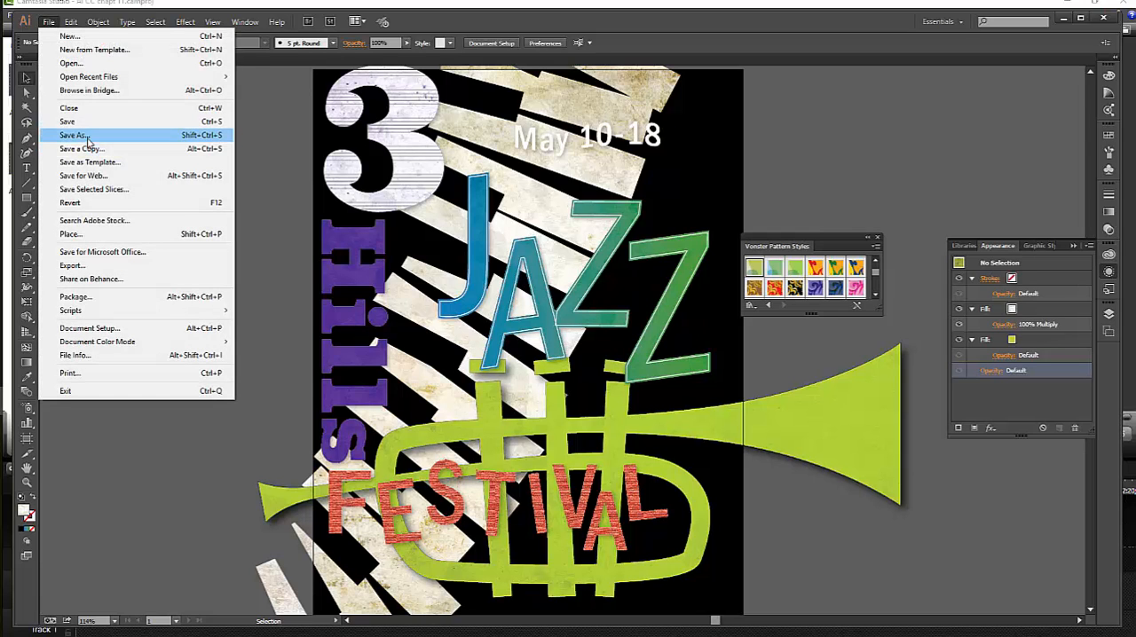
{"action": "left_click", "coordinate": [76, 135]}
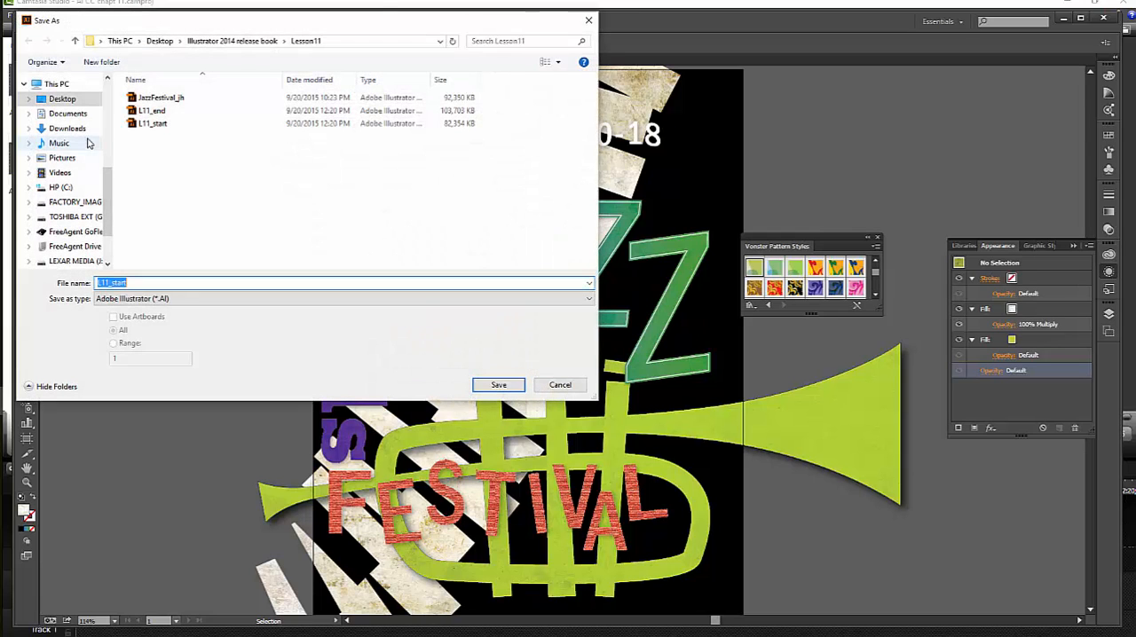
{"action": "left_click", "coordinate": [176, 101]}
{"action": "left_click", "coordinate": [526, 299]}
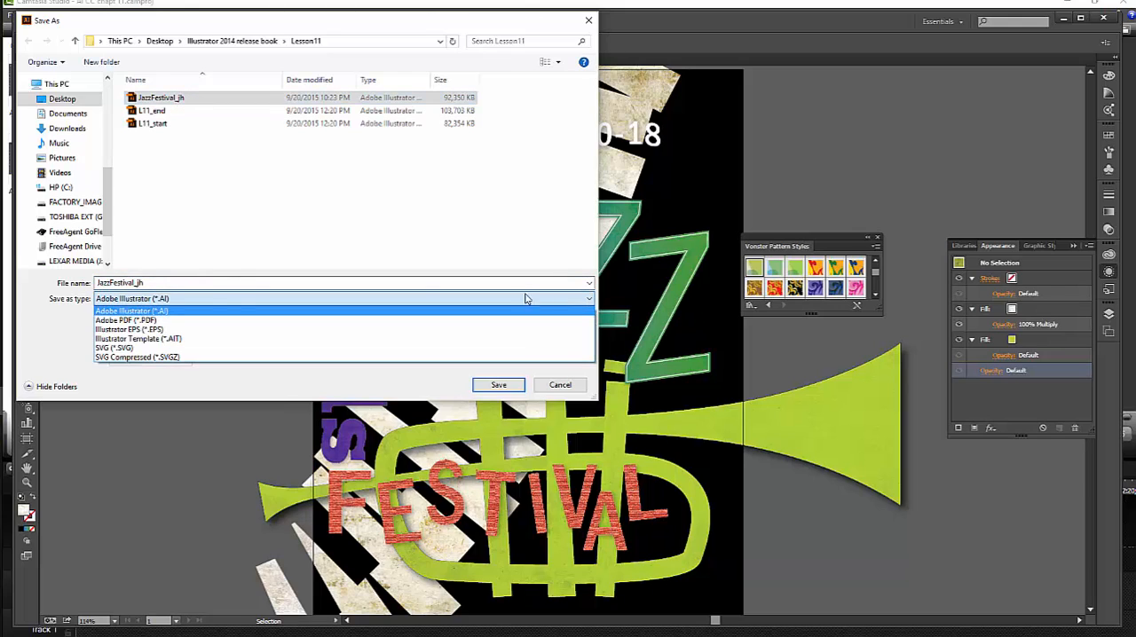
{"action": "left_click", "coordinate": [184, 320]}
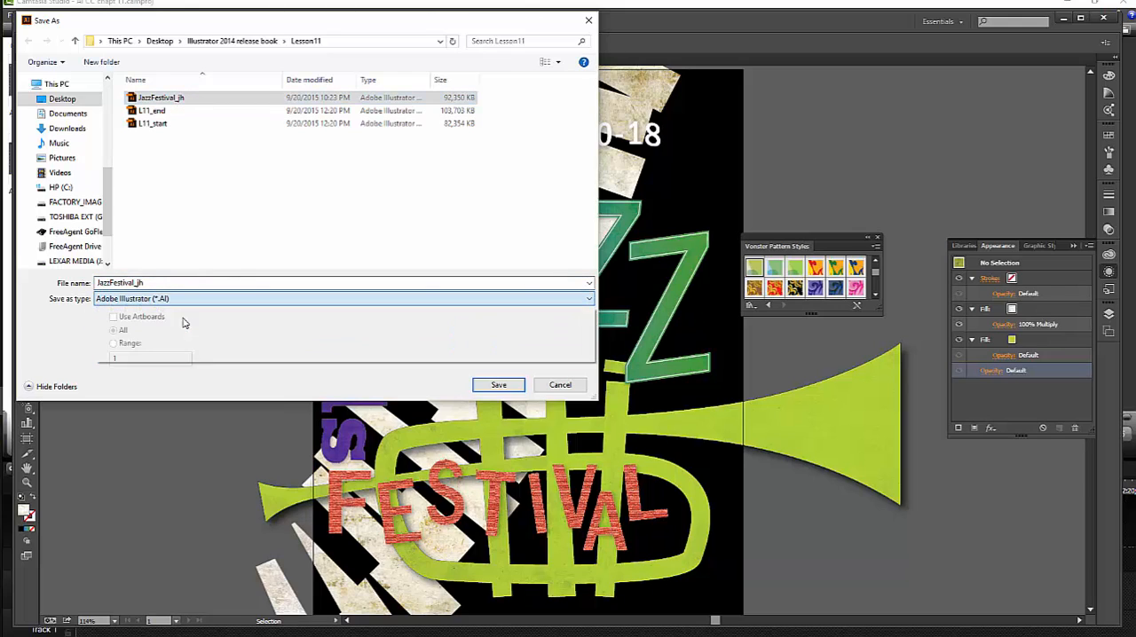
{"action": "left_click", "coordinate": [499, 386]}
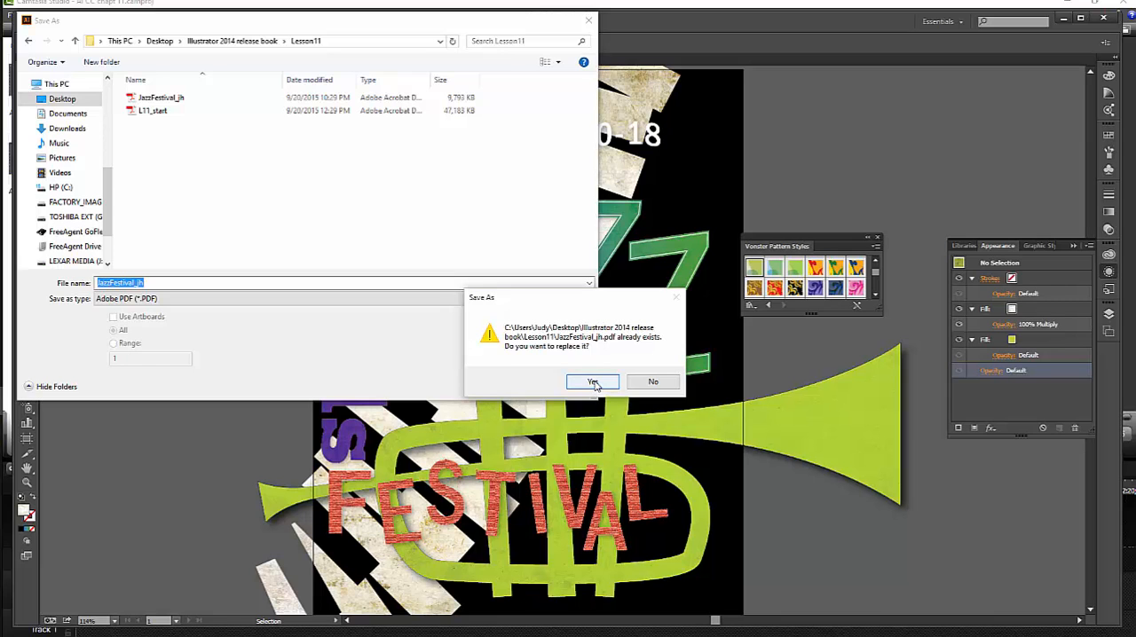
{"action": "left_click", "coordinate": [593, 383]}
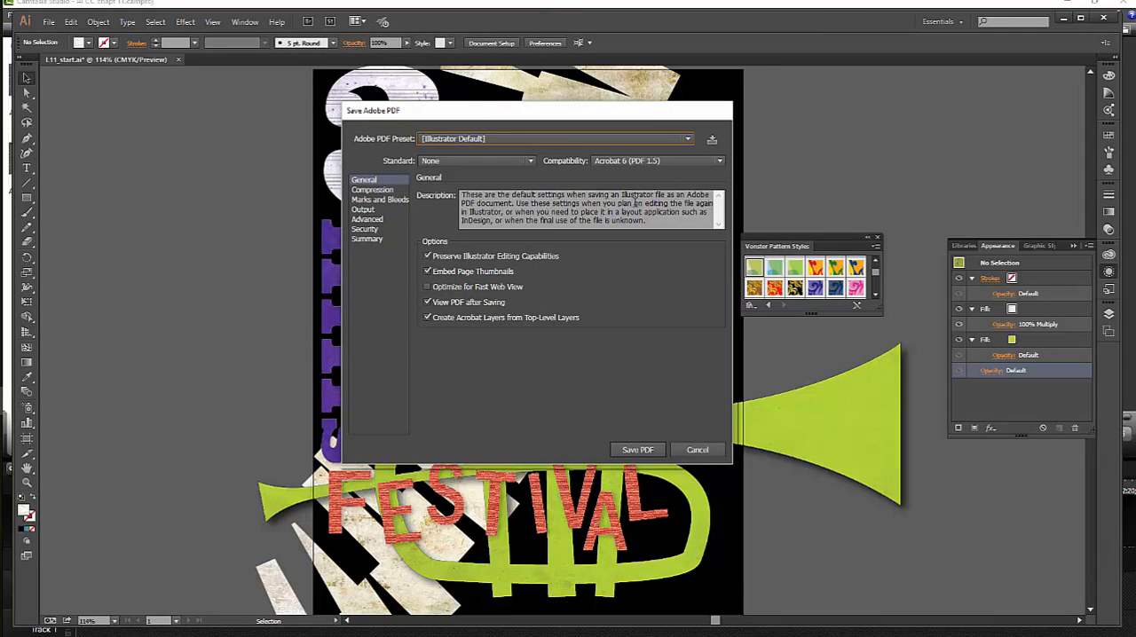
- Use the Press Quality PDF preset without Preserve Illustrator Editing Capabilities and complete the PDF save
{"action": "left_click", "coordinate": [689, 140]}
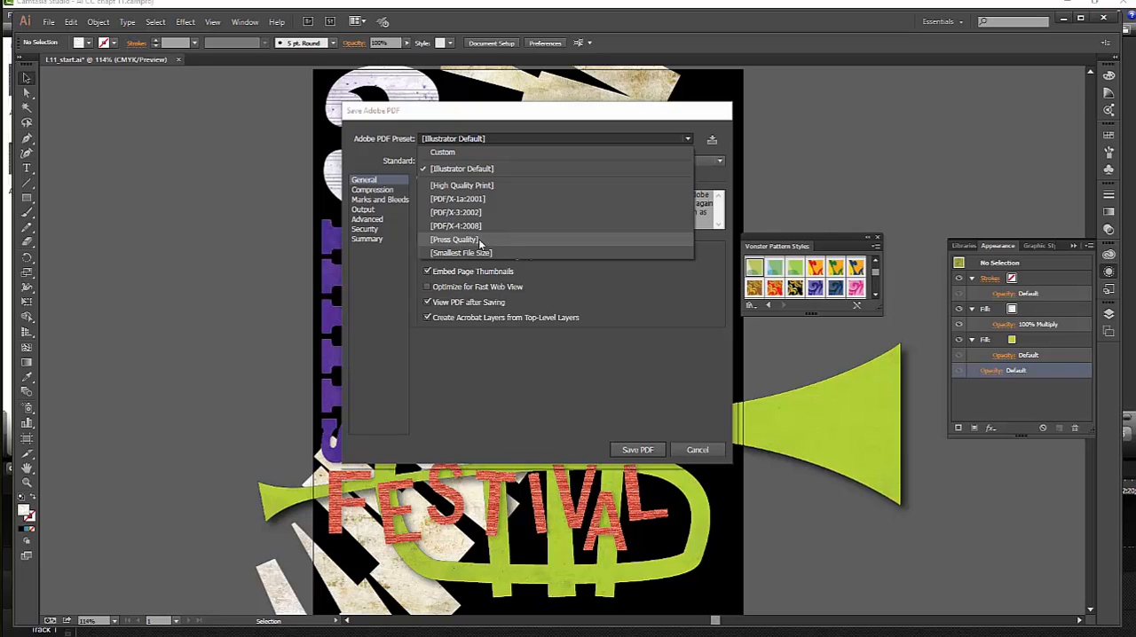
{"action": "left_click", "coordinate": [481, 241]}
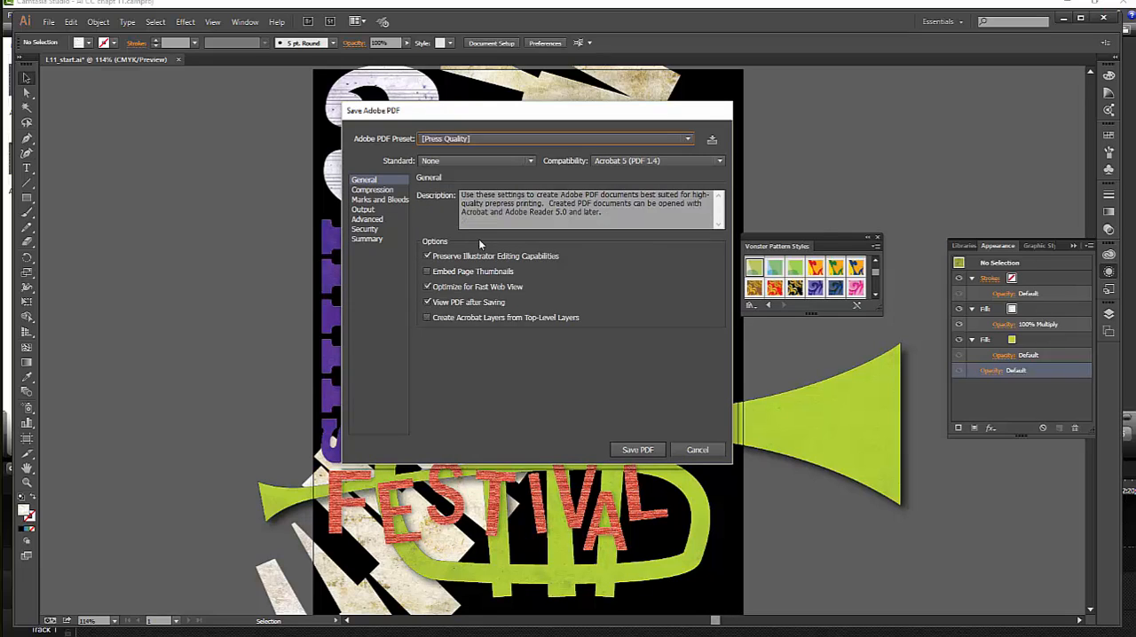
{"action": "left_click", "coordinate": [427, 257]}
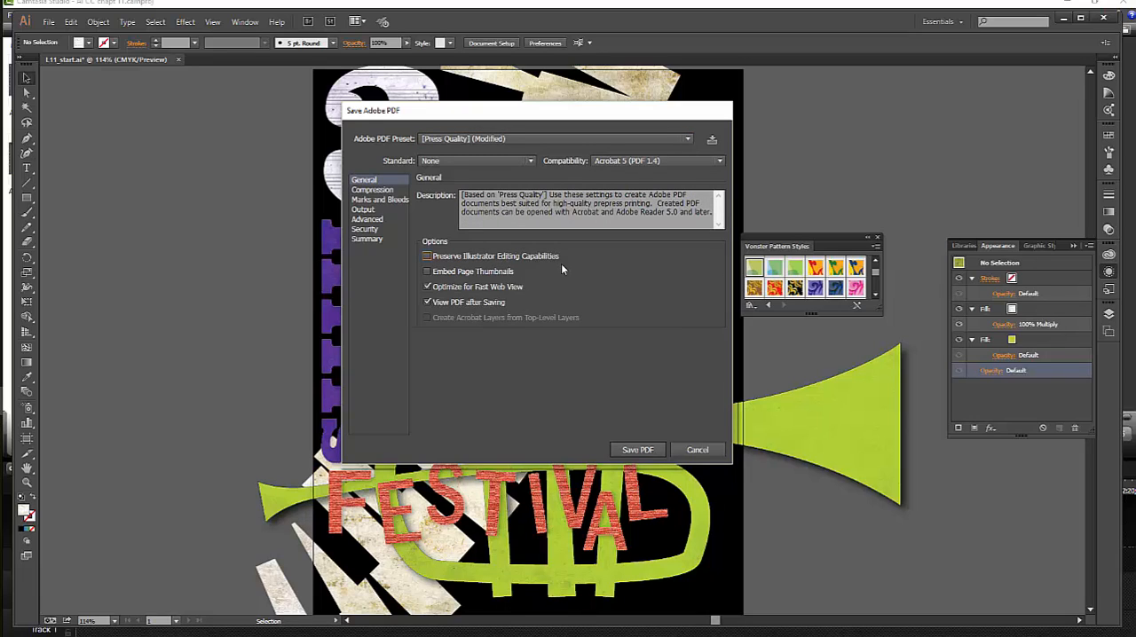
{"action": "left_click", "coordinate": [649, 451]}
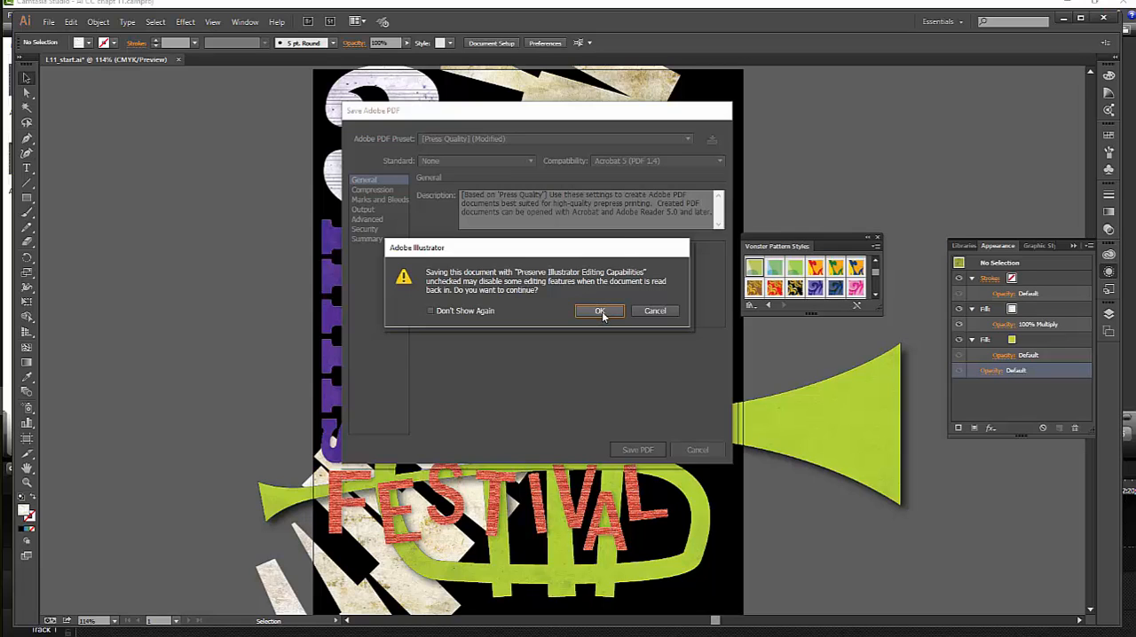
{"action": "left_click", "coordinate": [600, 312]}
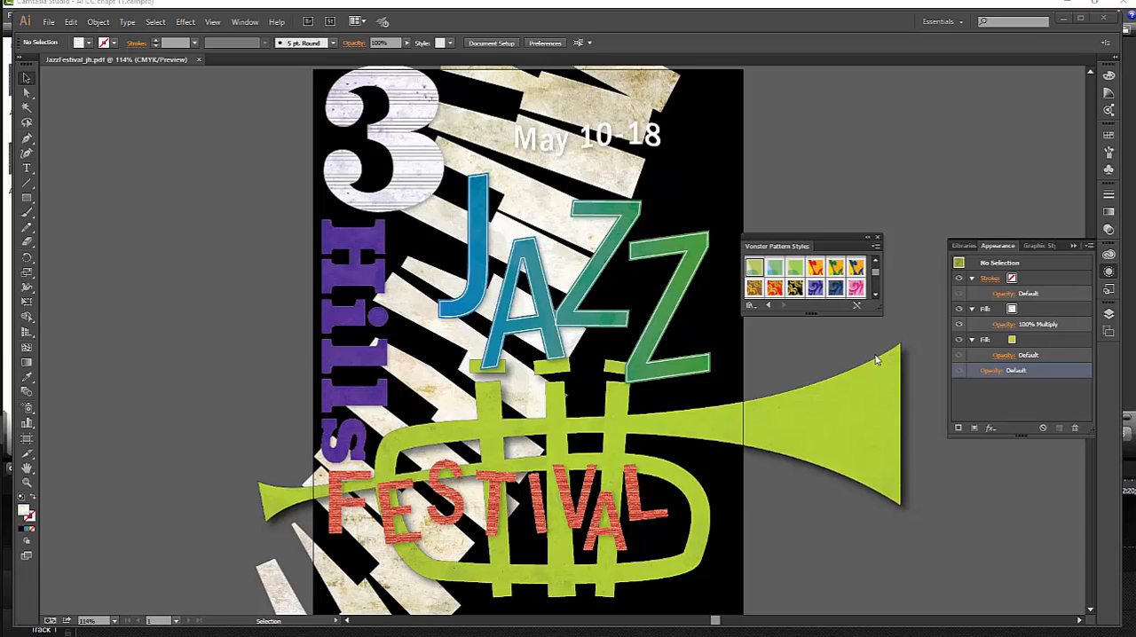
- Look over the libraries, appearance and layers of JazzFestival_jh.pdf, and close the document
{"action": "left_click", "coordinate": [1039, 247]}
{"action": "left_click", "coordinate": [966, 247]}
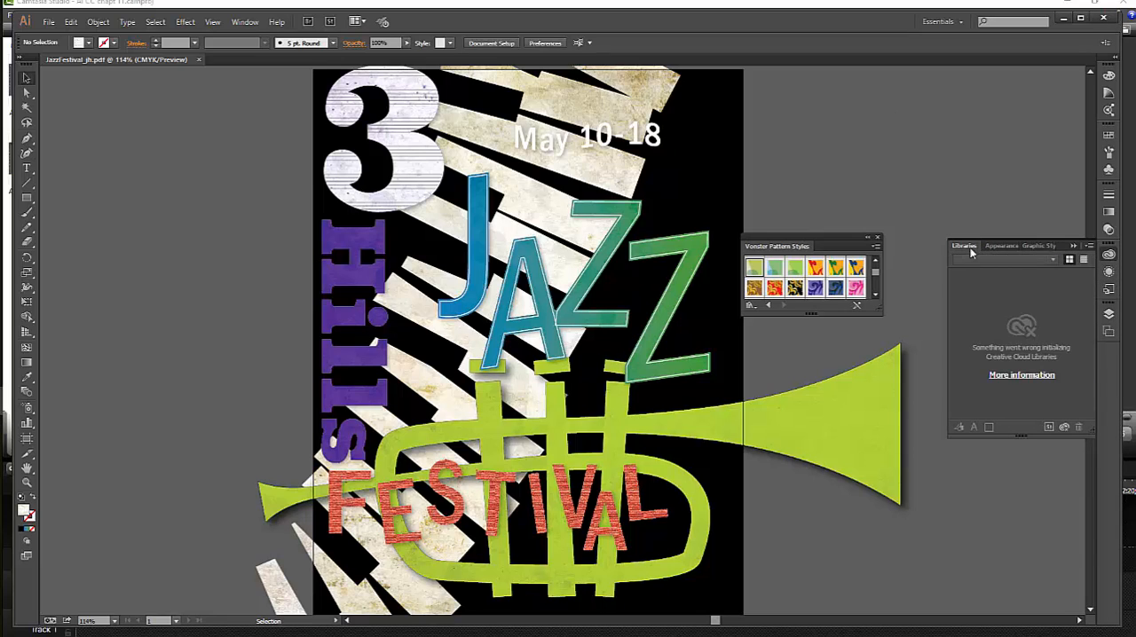
{"action": "left_click", "coordinate": [1002, 246]}
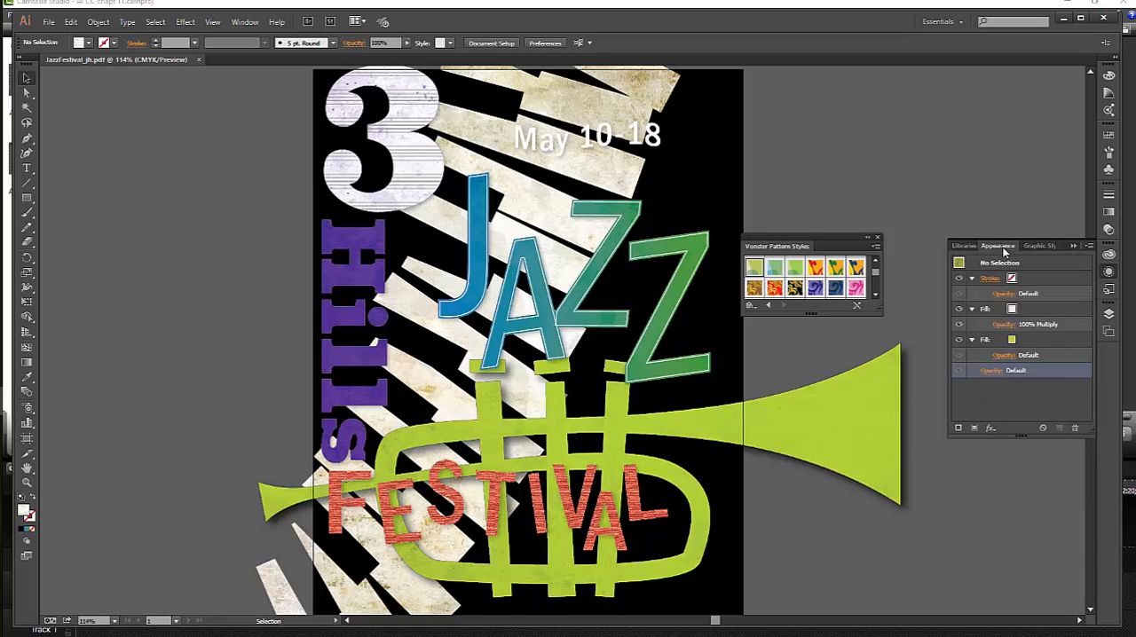
{"action": "left_click", "coordinate": [1109, 314]}
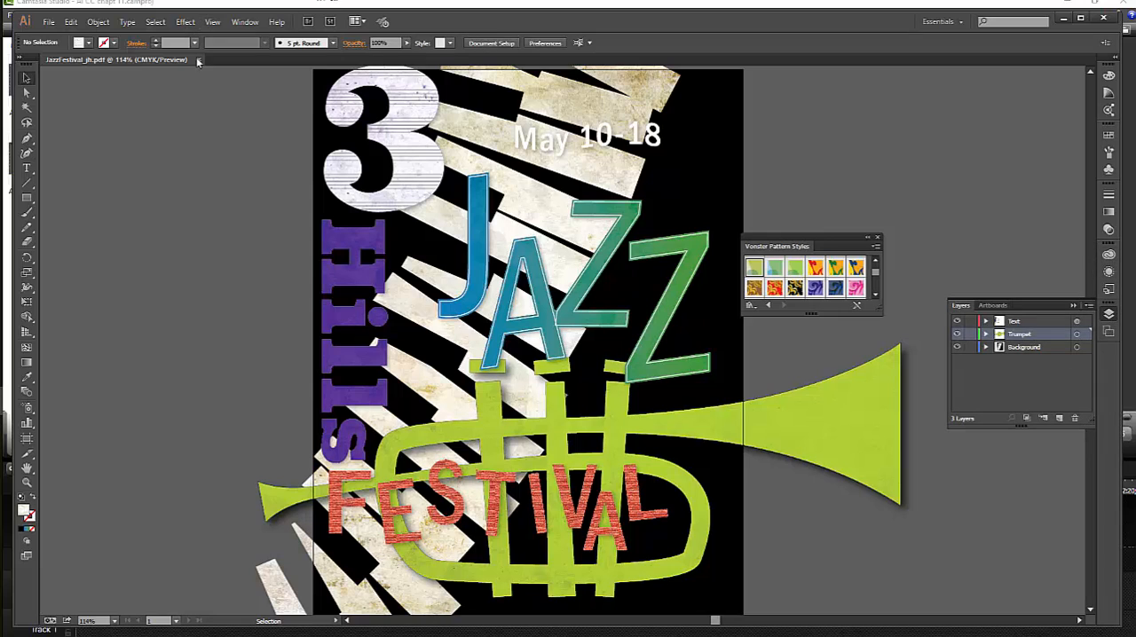
{"action": "left_click", "coordinate": [199, 59]}
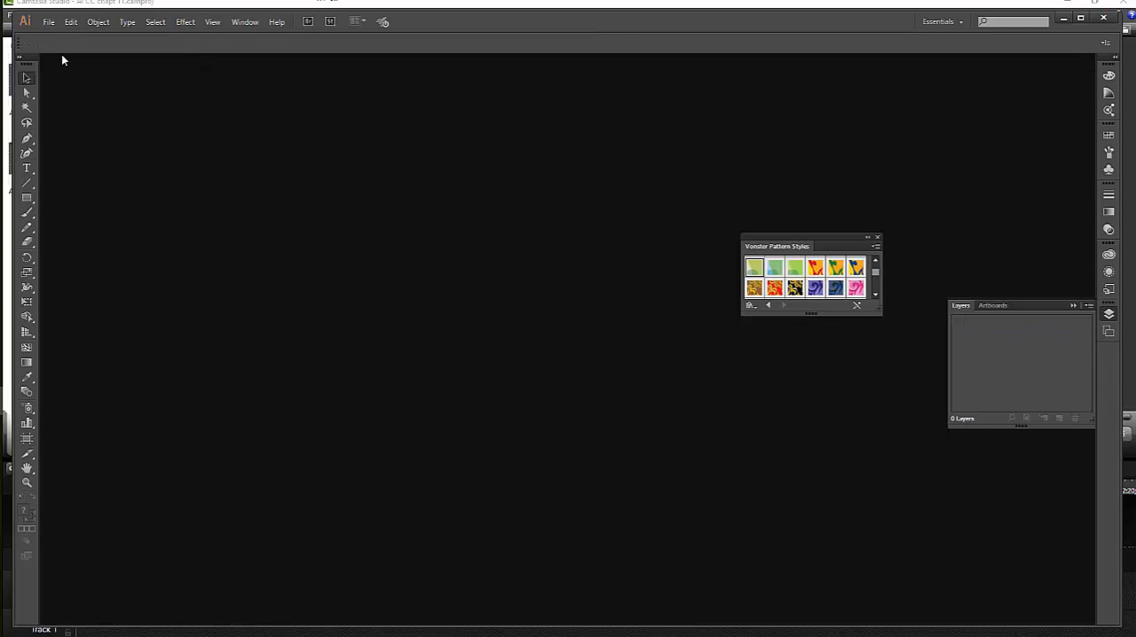
- Open the PDF version of JazzFestival_jh from the Lesson11 folder
{"action": "left_click", "coordinate": [49, 22]}
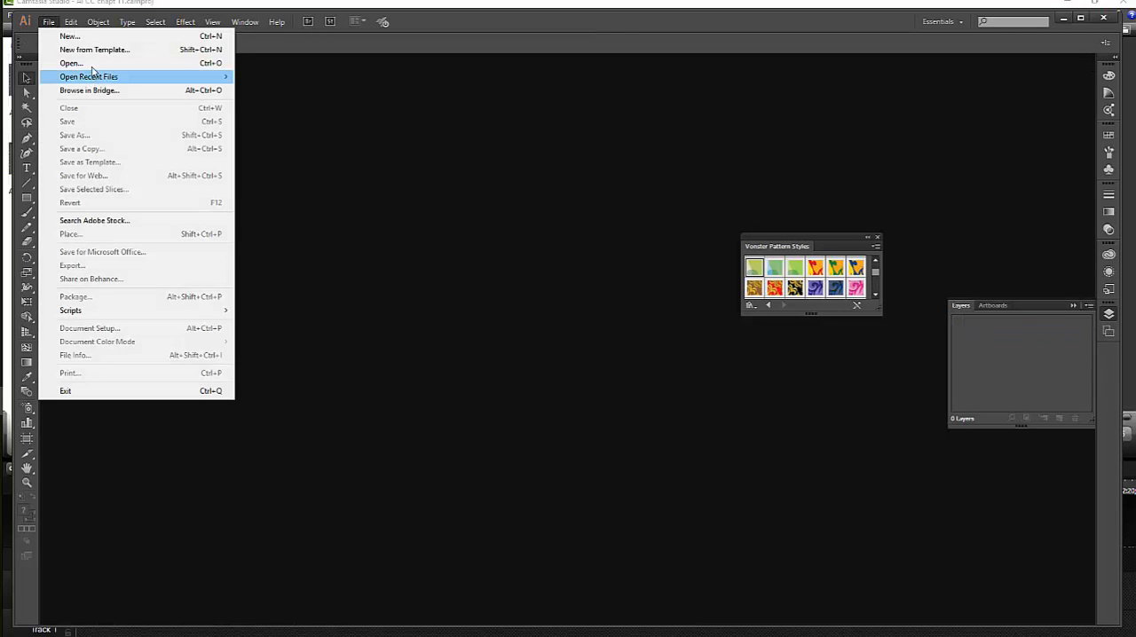
{"action": "left_click", "coordinate": [91, 65]}
{"action": "left_click", "coordinate": [173, 112]}
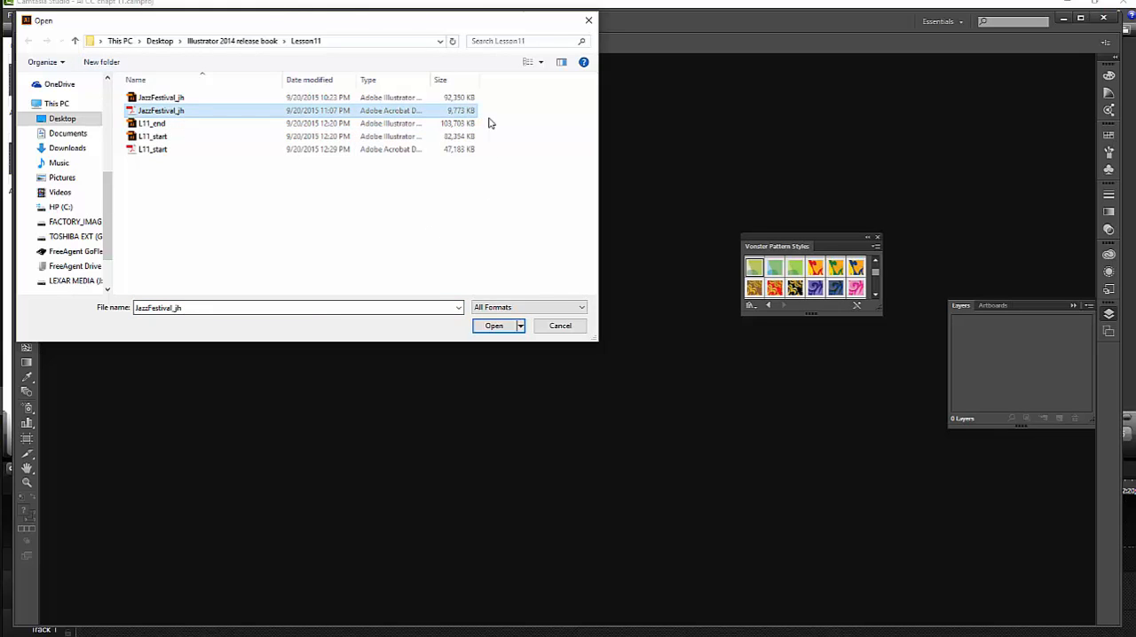
{"action": "left_click", "coordinate": [497, 327]}
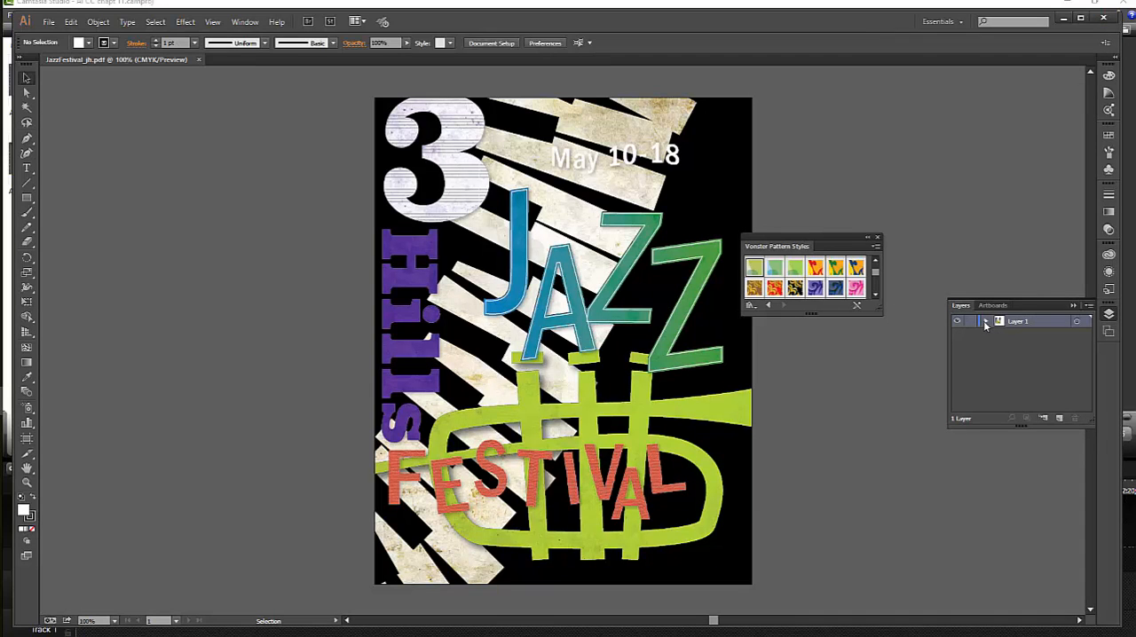
- Examine the layer structure of the reopened PDF and how its artwork selects, moving the Vonster Pattern Styles library off the poster
{"action": "left_click", "coordinate": [985, 322]}
{"action": "left_click", "coordinate": [999, 334]}
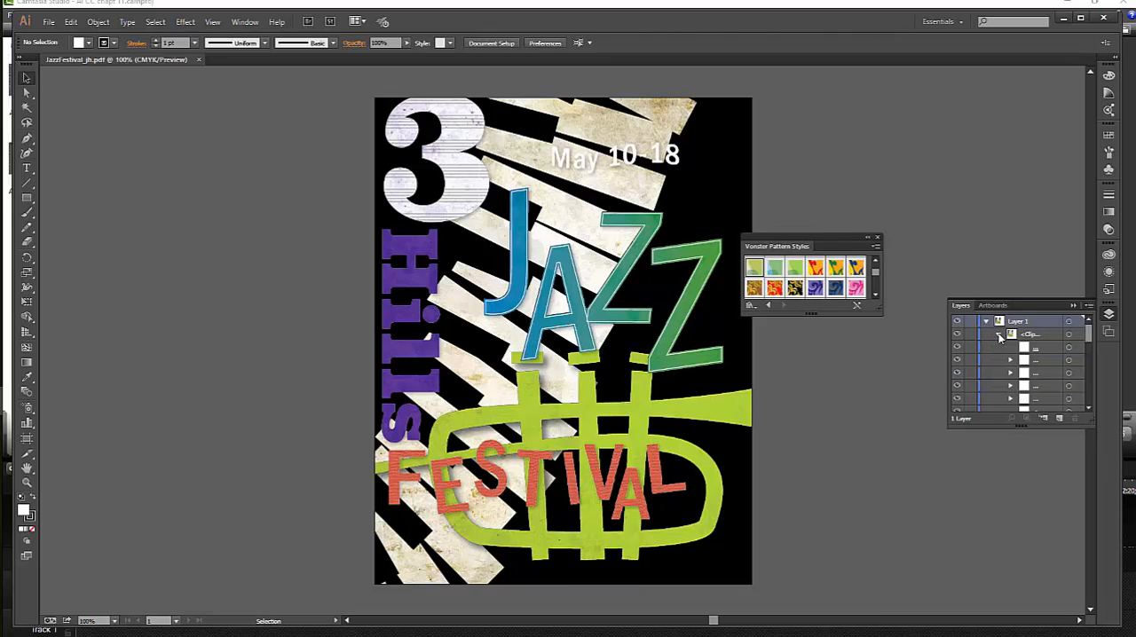
{"action": "left_click_drag", "start_coordinate": [1090, 327], "coordinate": [1090, 404]}
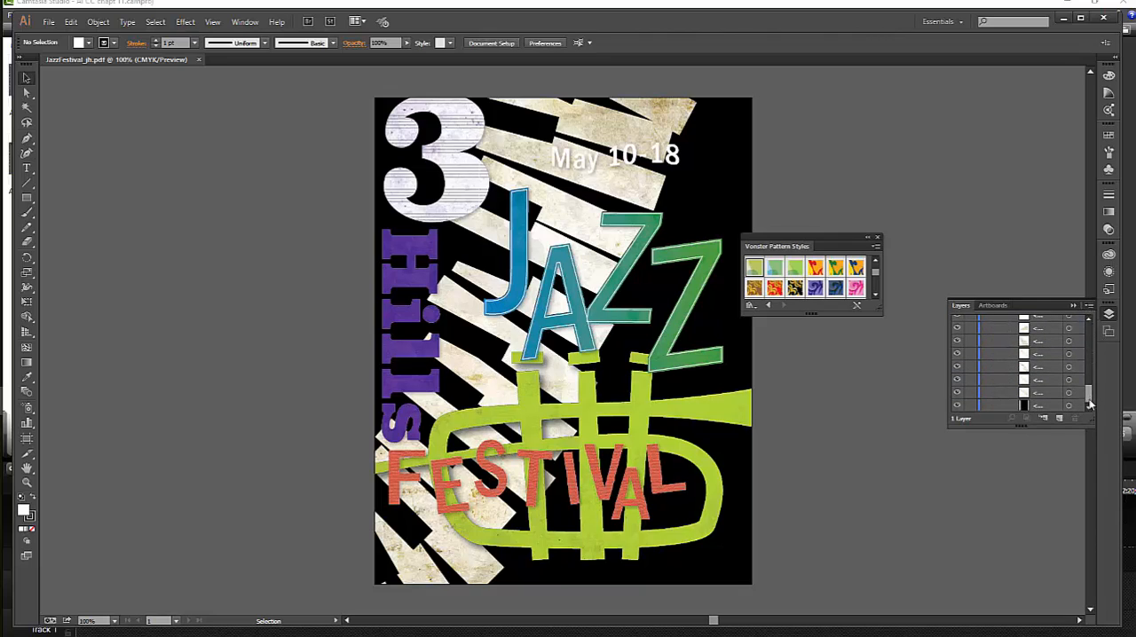
{"action": "left_click", "coordinate": [701, 293]}
{"action": "left_click_drag", "start_coordinate": [840, 247], "coordinate": [852, 238]}
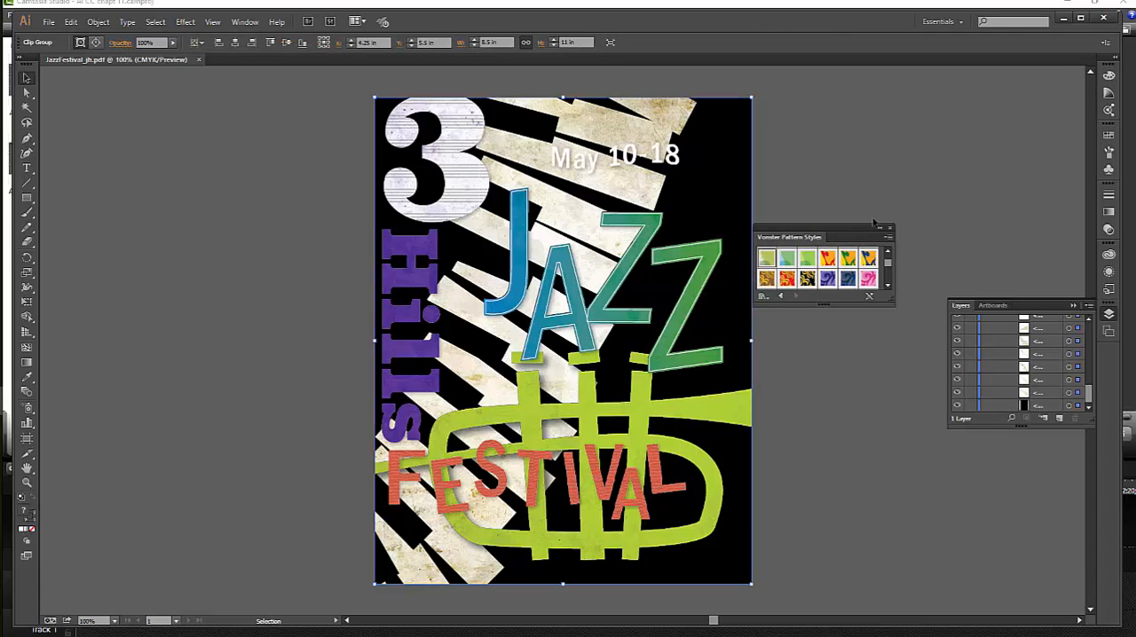
{"action": "left_click", "coordinate": [932, 213]}
{"action": "left_click", "coordinate": [712, 271]}
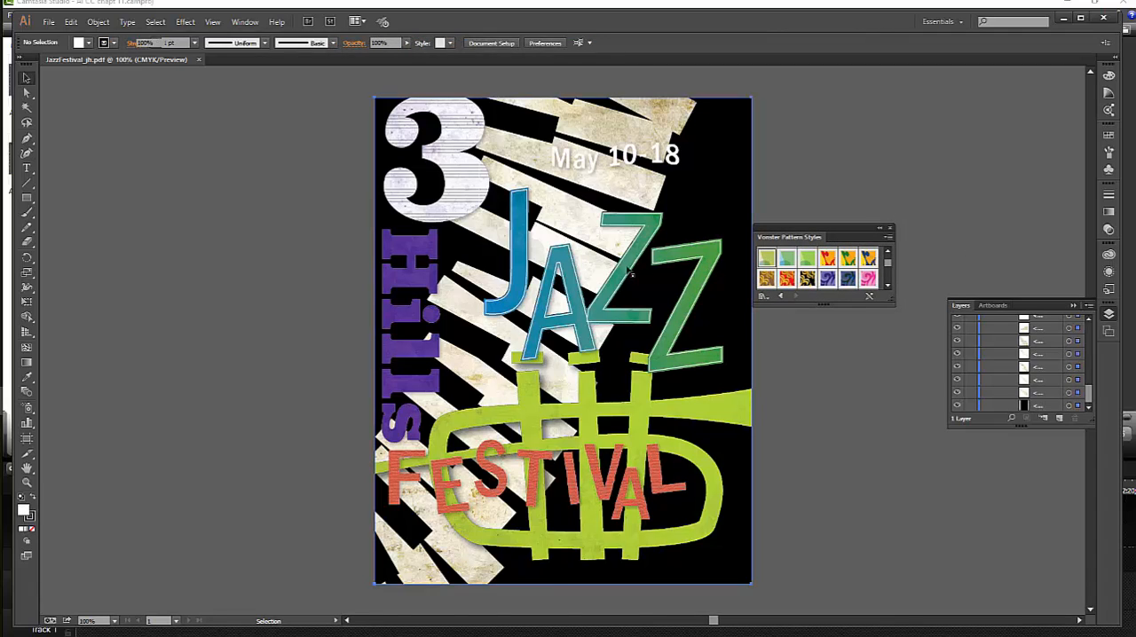
{"action": "left_click", "coordinate": [324, 293]}
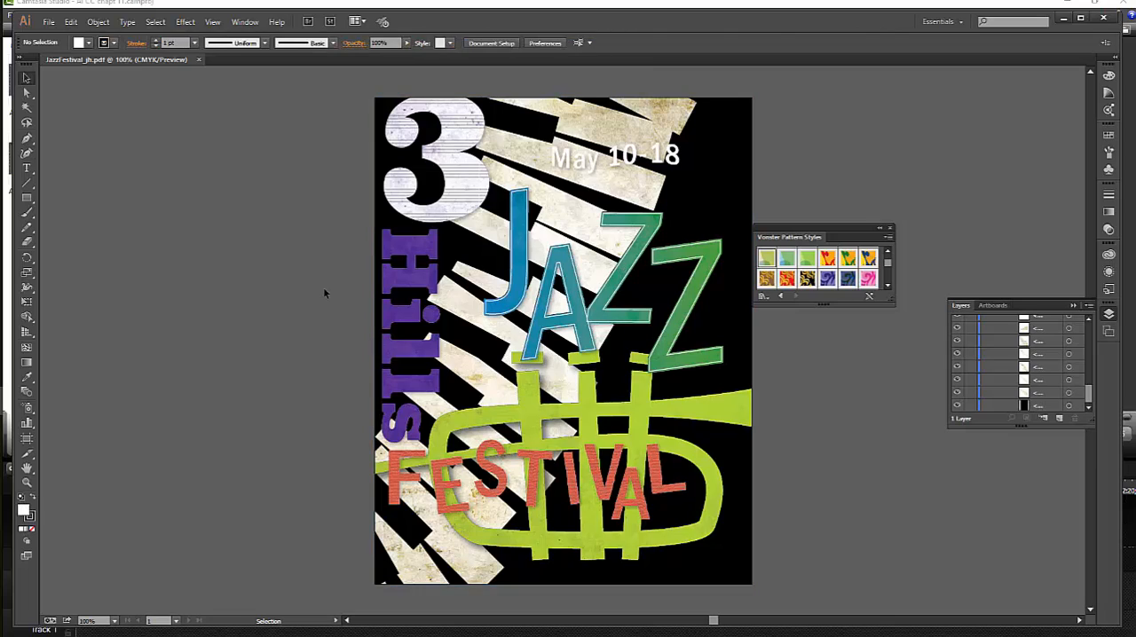